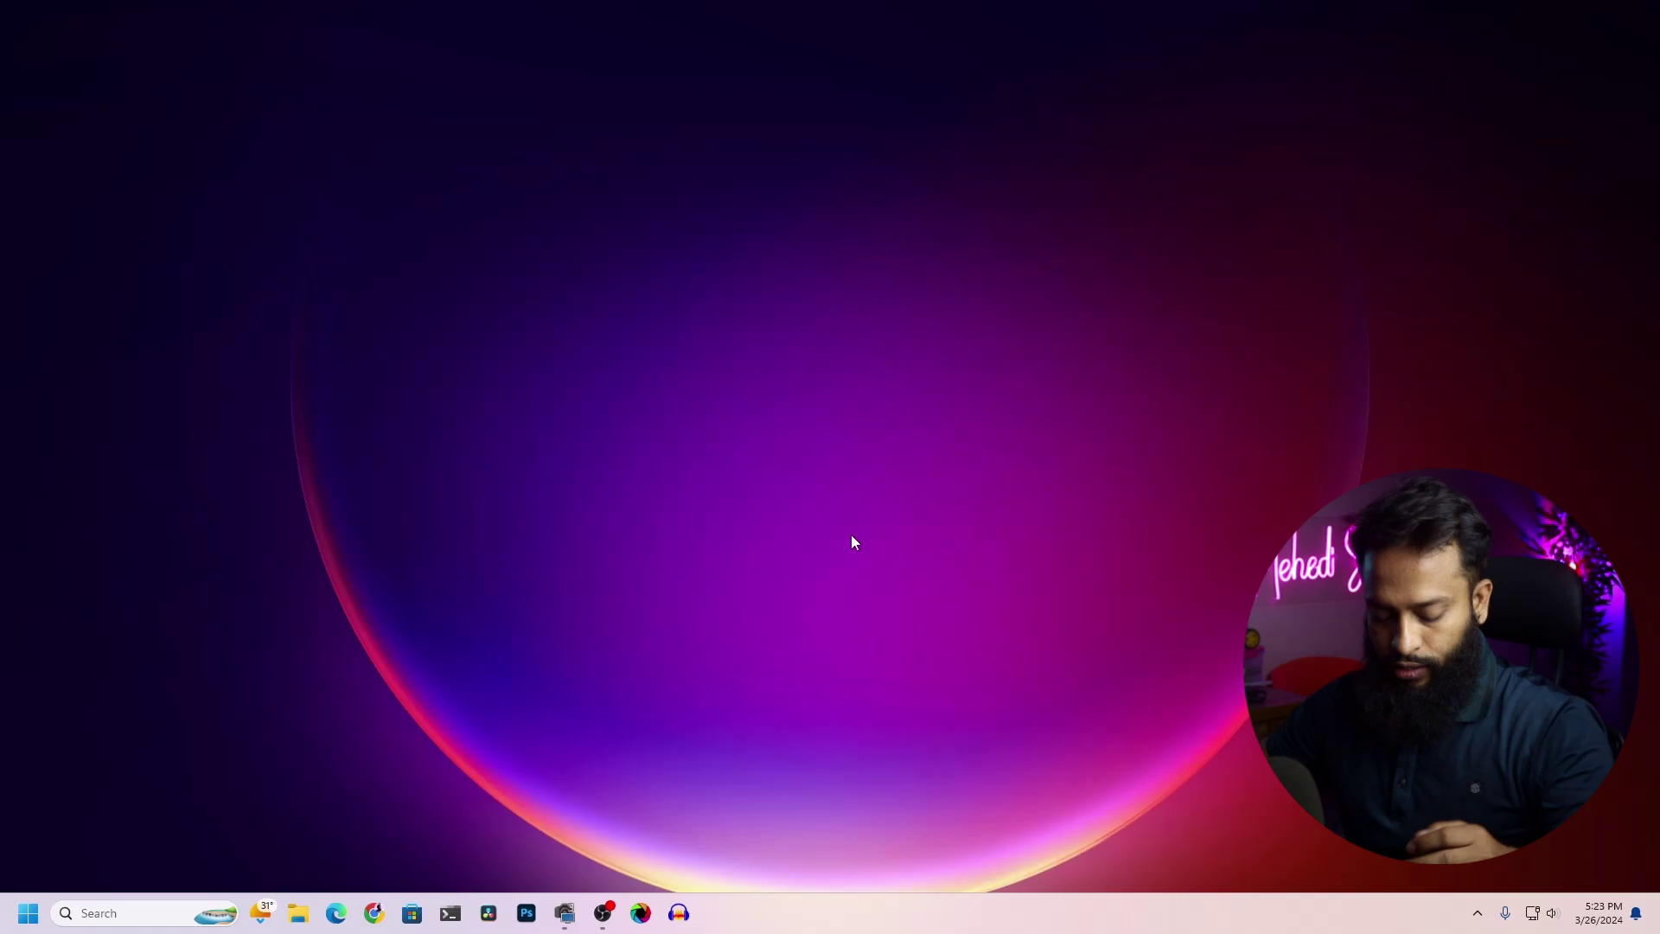
Step: Launch Command Prompt with cmd from the Run box and reposition its window
key("super+r")
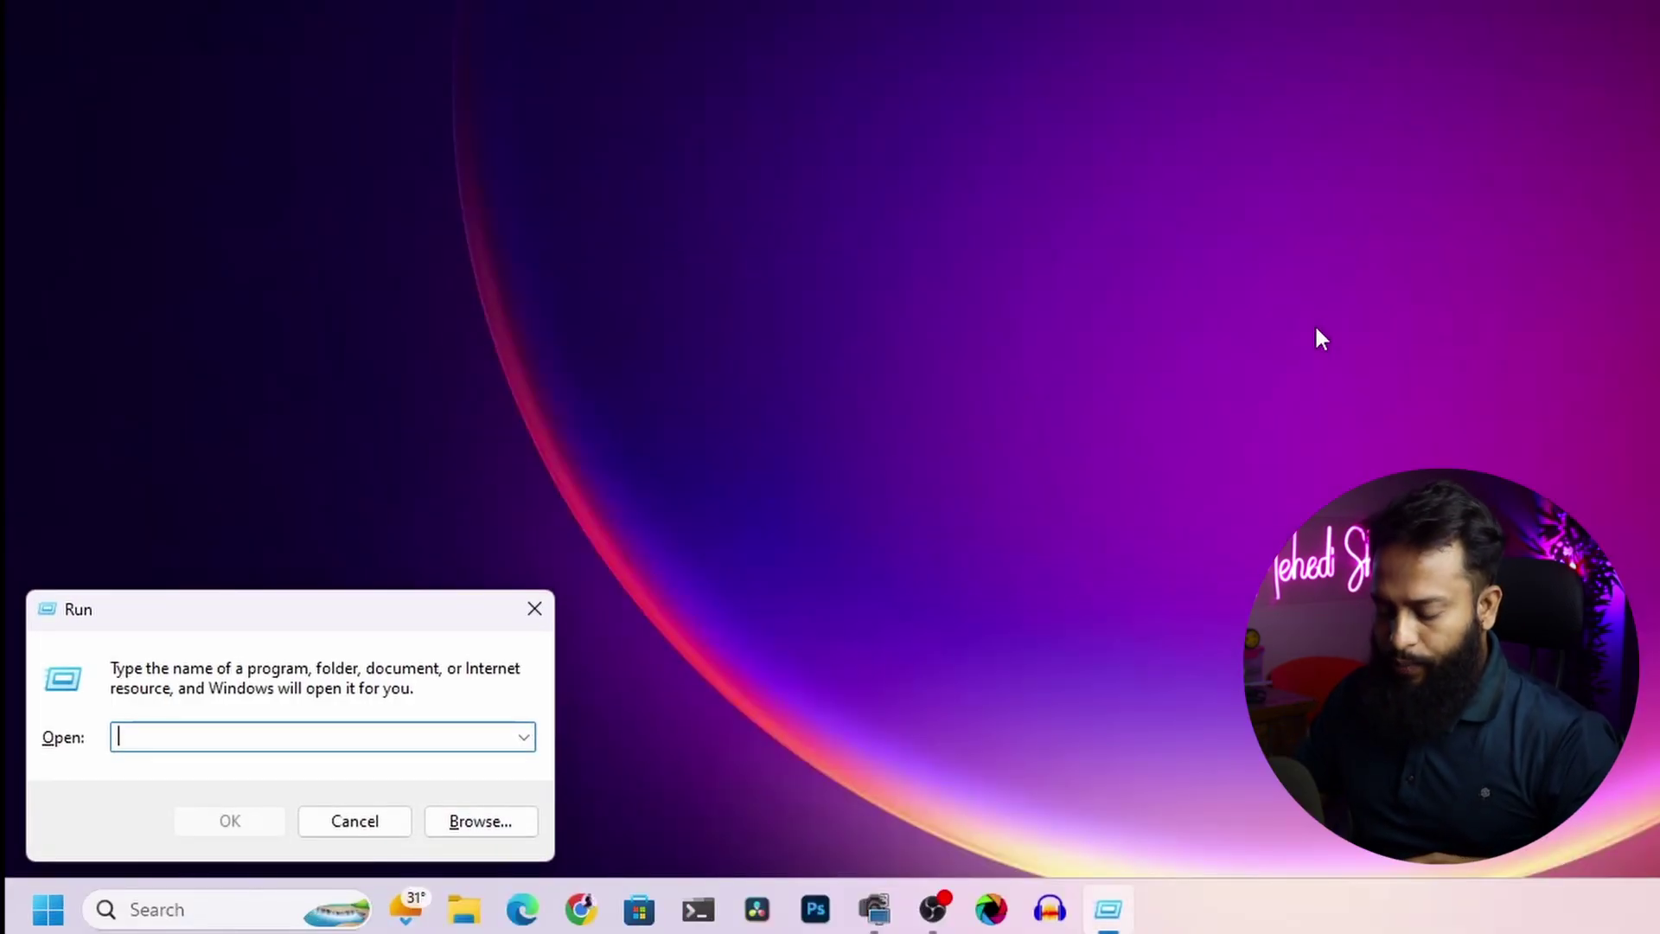
type("cmd")
key("Return")
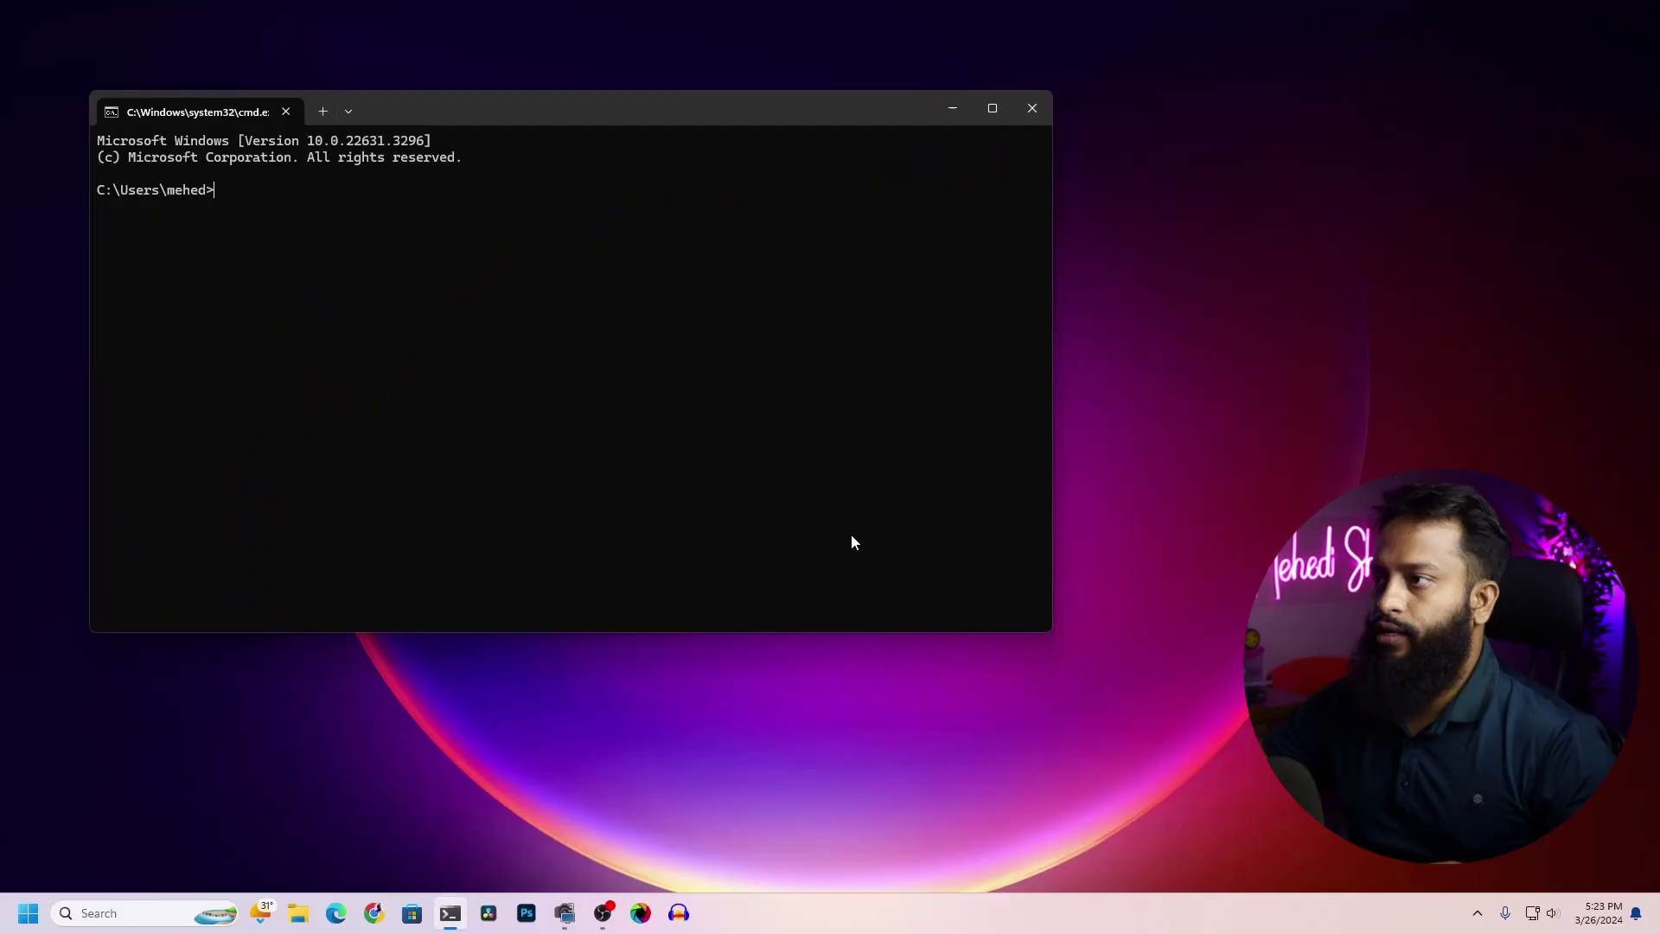
left_click_drag(622, 119, 824, 154)
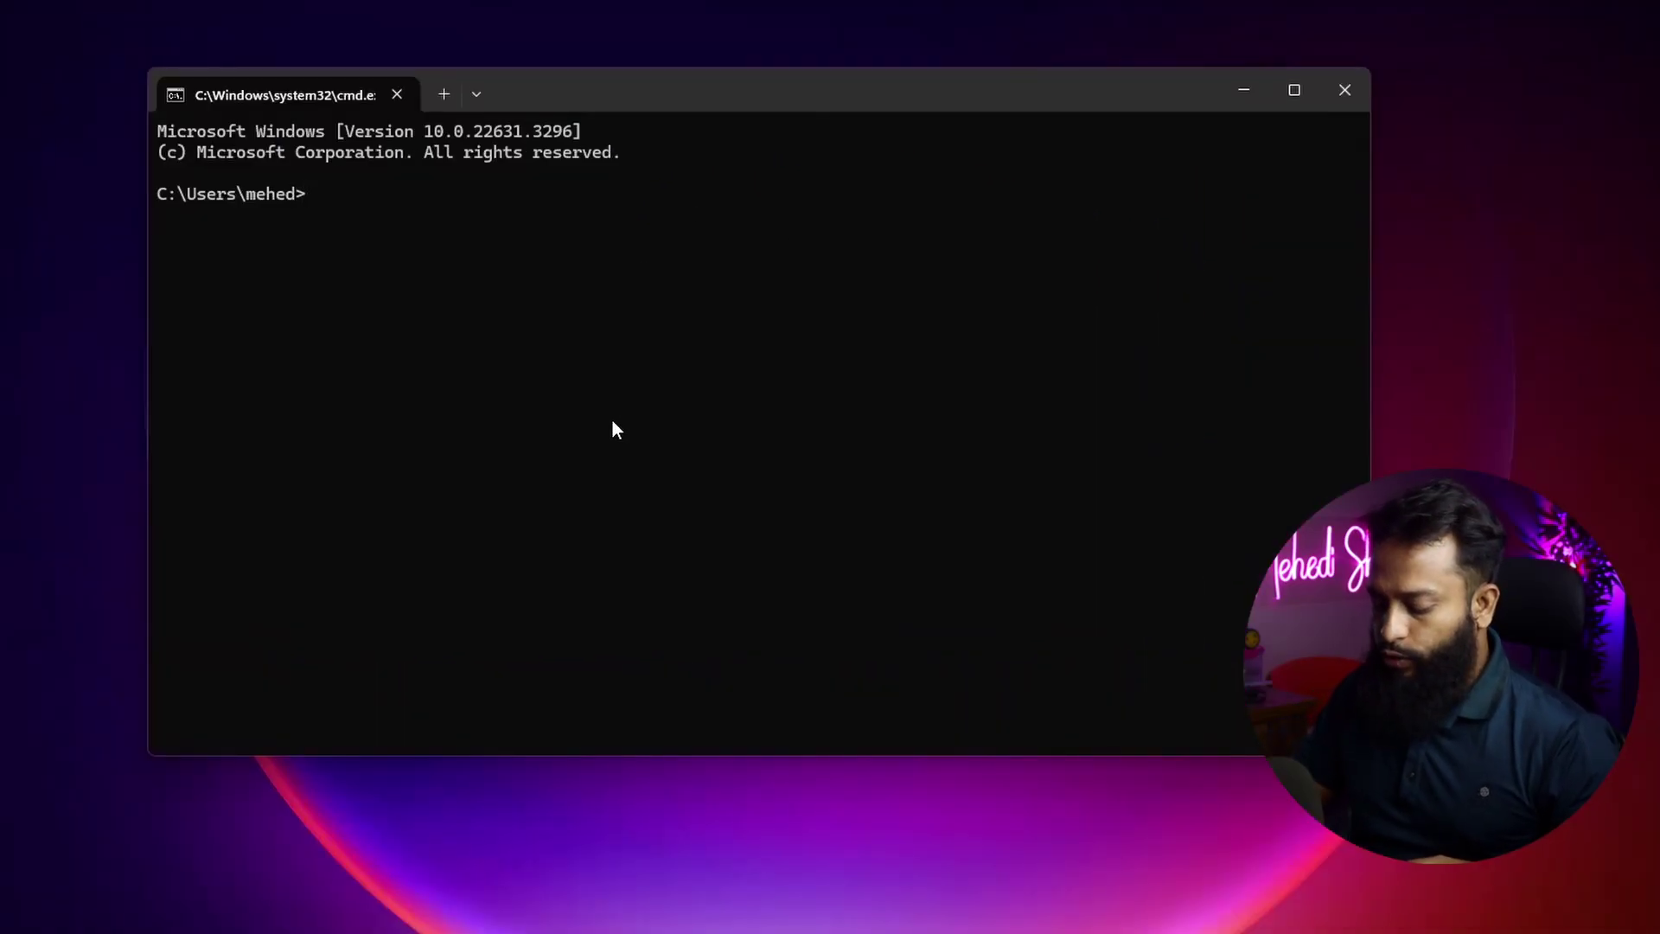
Step: Run ipconfig /all and copy the Ethernet physical address 2C-F0-5D-79-36-E9
type("ipconfig ")
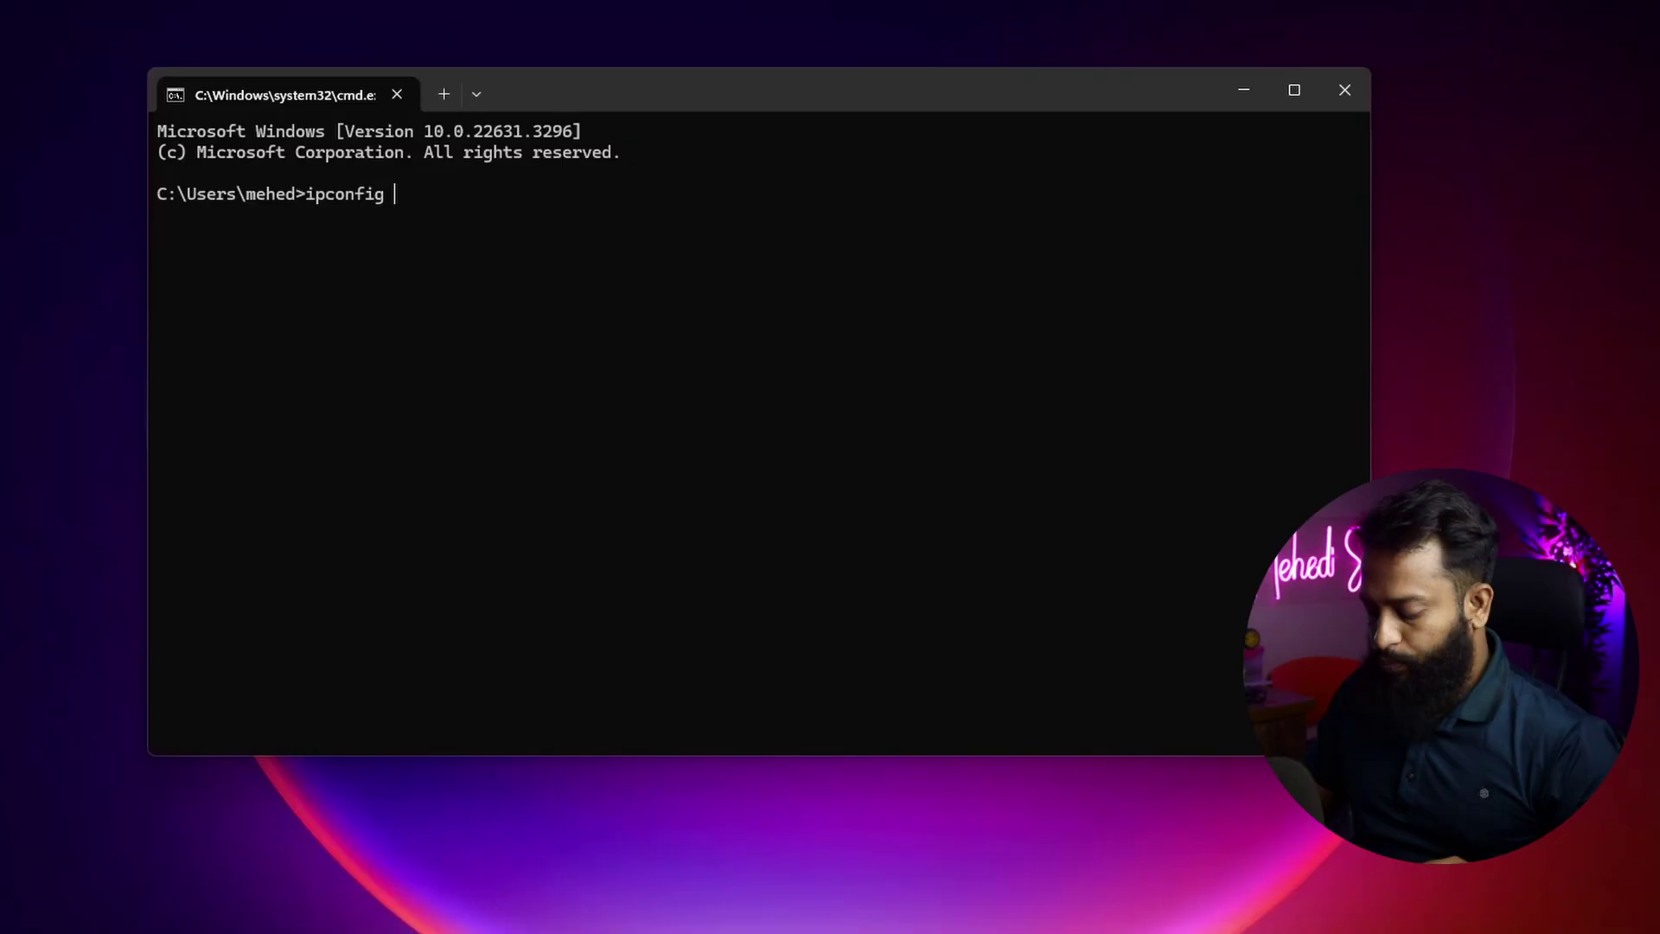
type("/all")
key("Return")
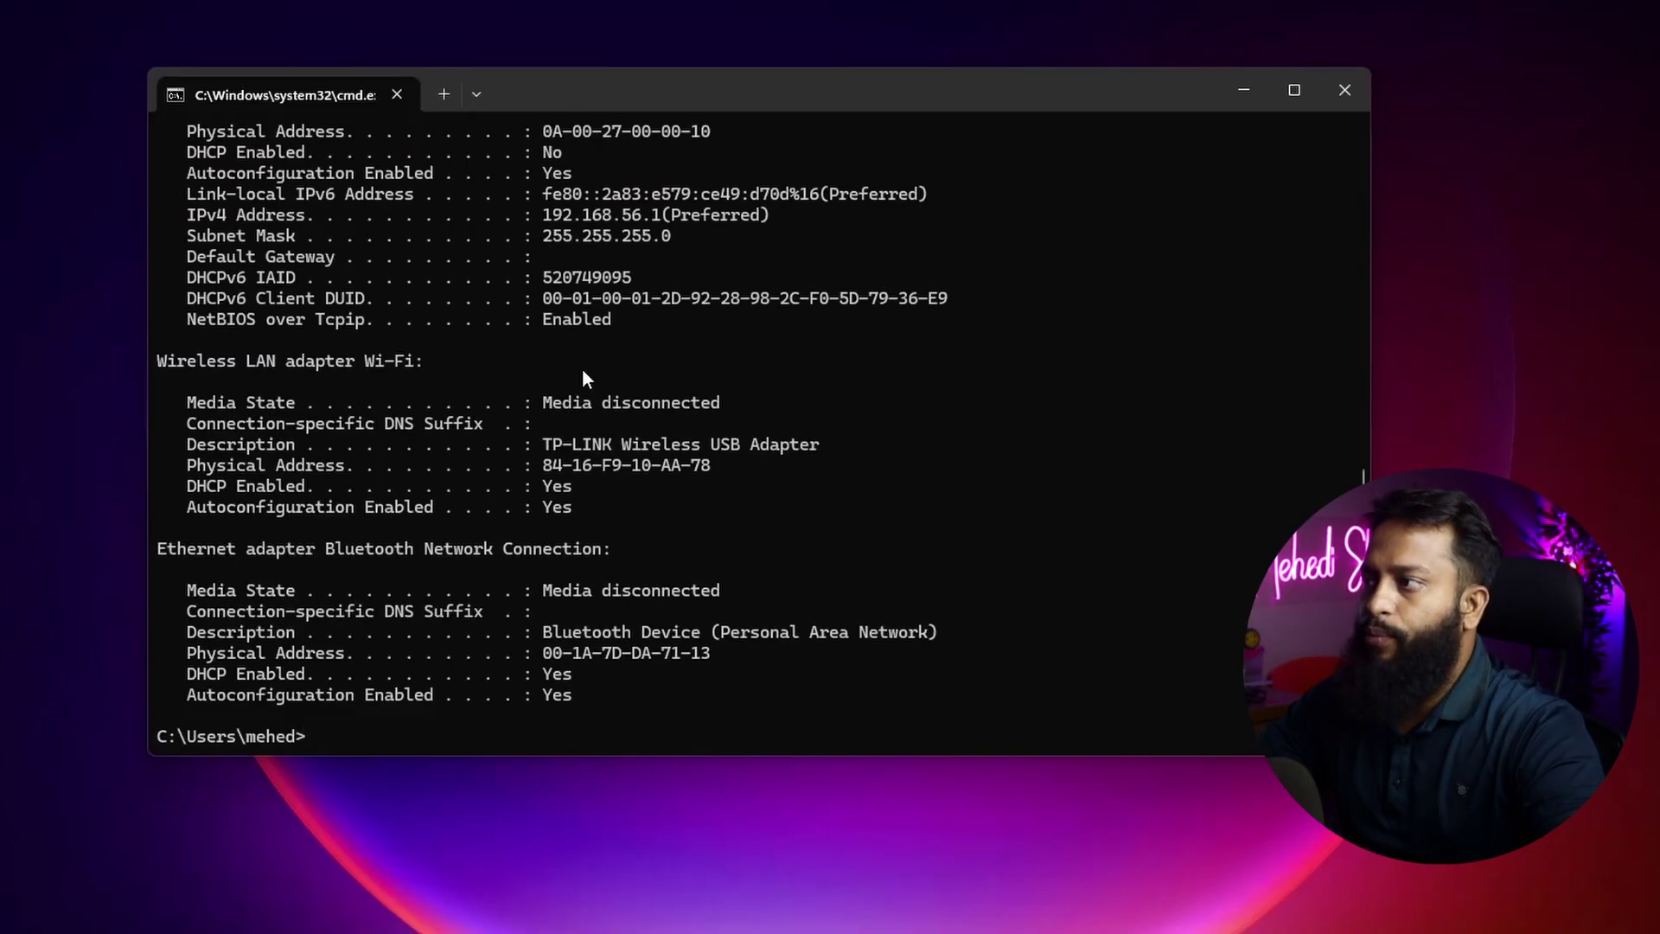
scroll(742, 575, "up", 15)
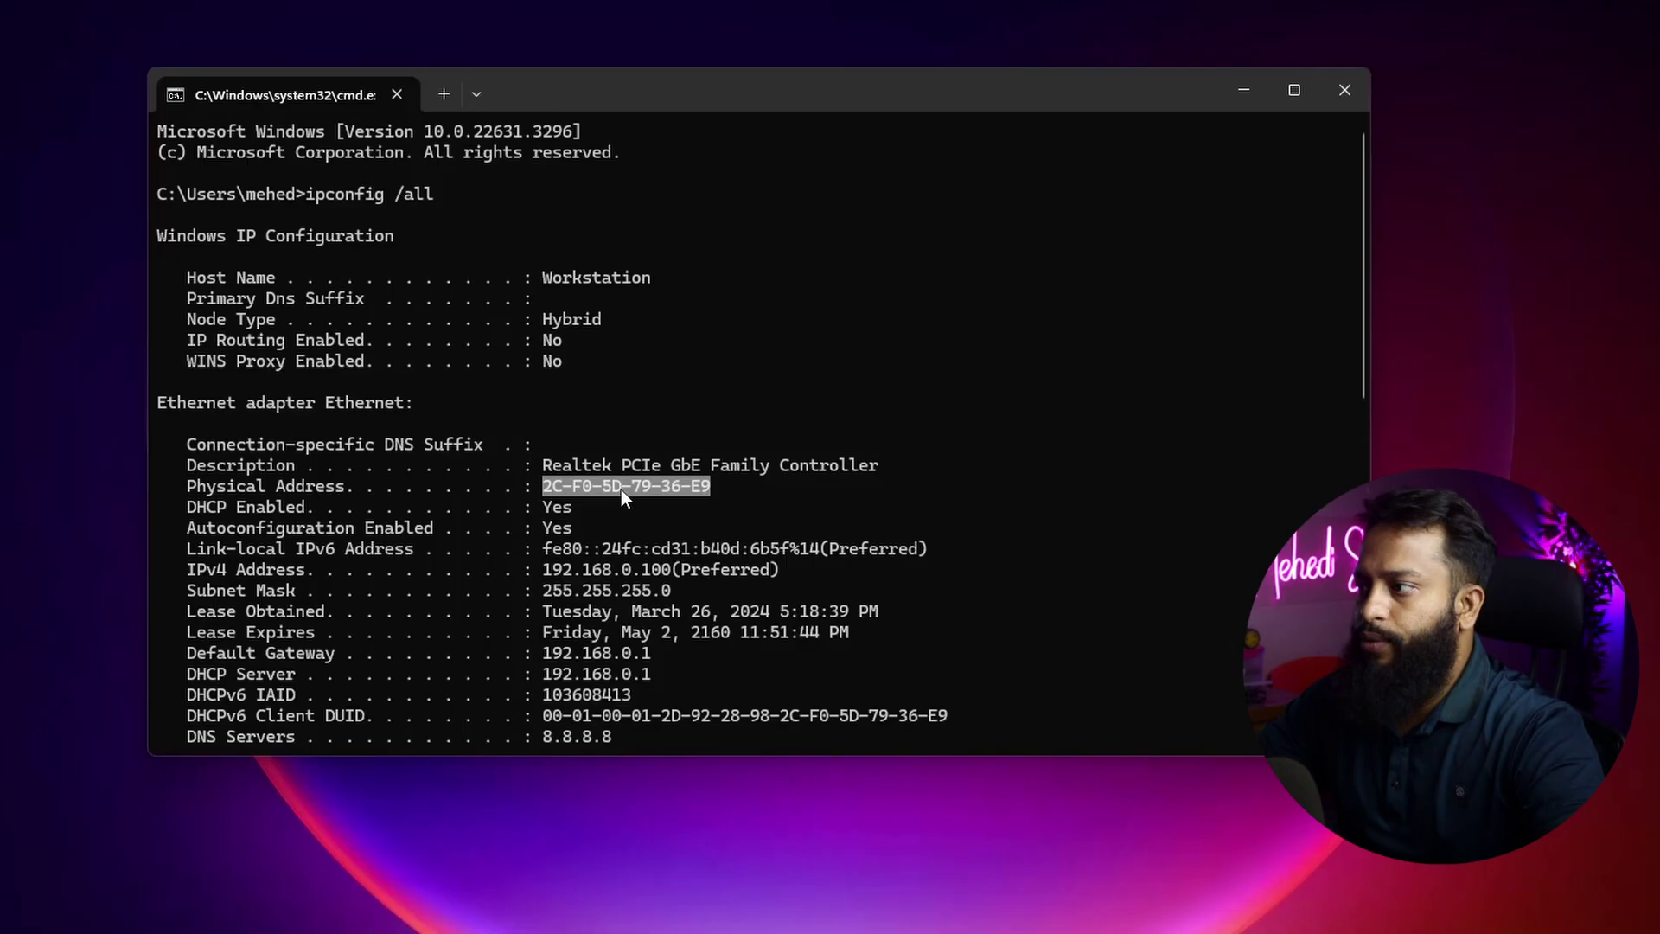
key("ctrl+c")
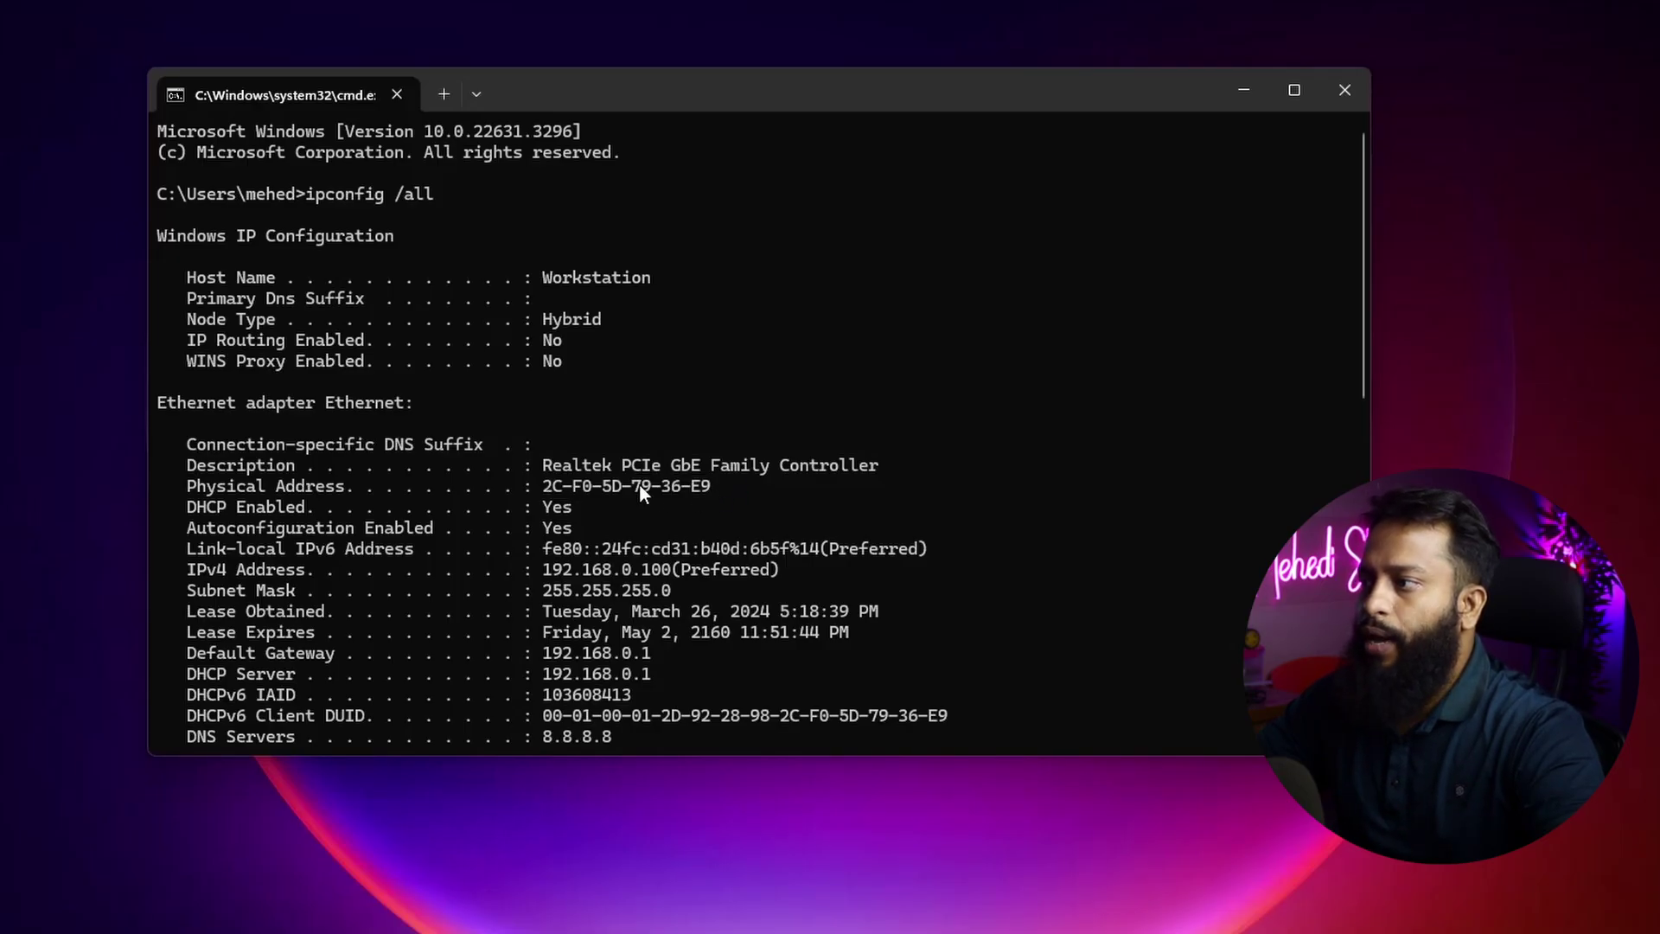
Step: Search Google for 'technitium mac address changer' in a new browser window
key("super+d")
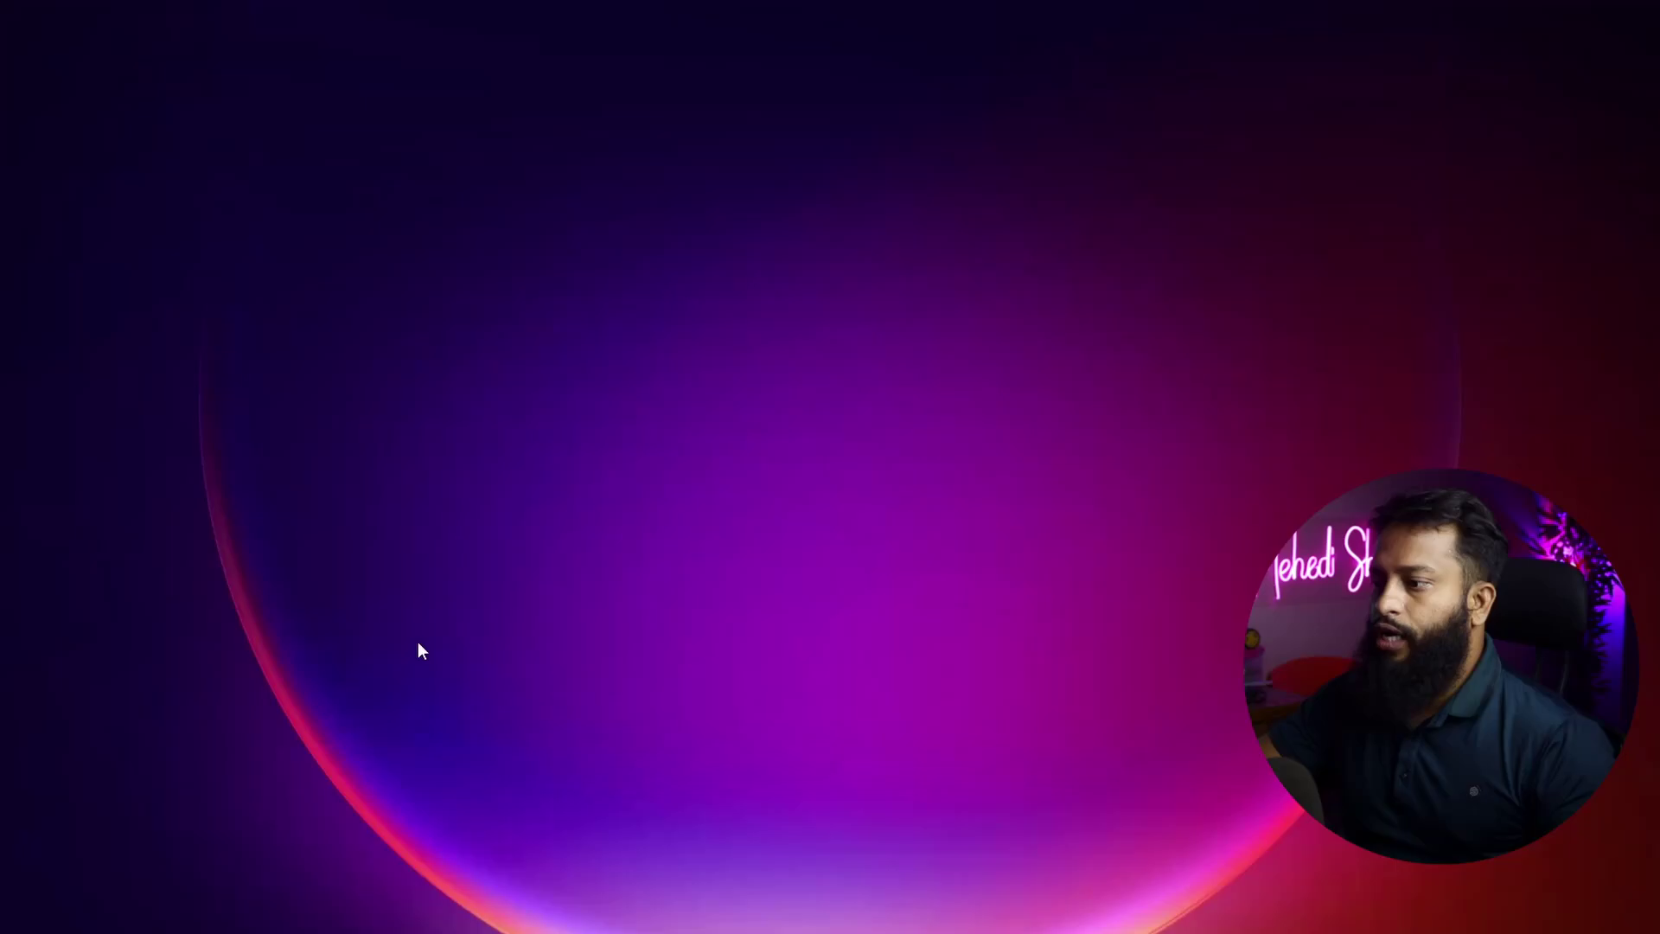
key("super+1")
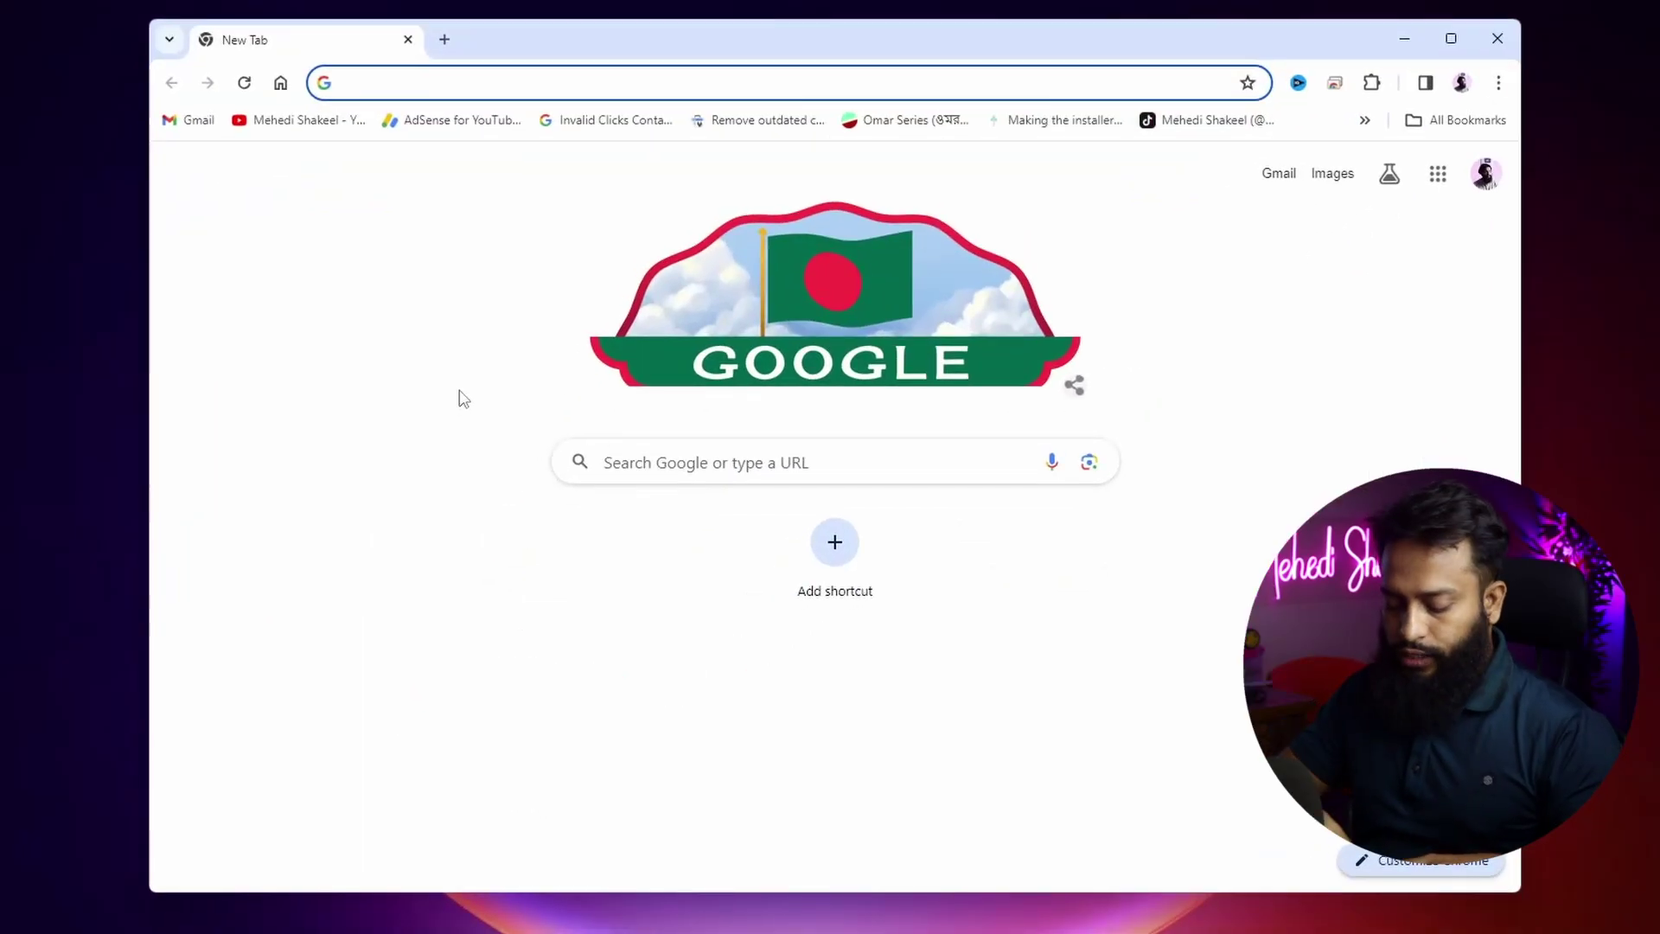
type("technitium mac address changer")
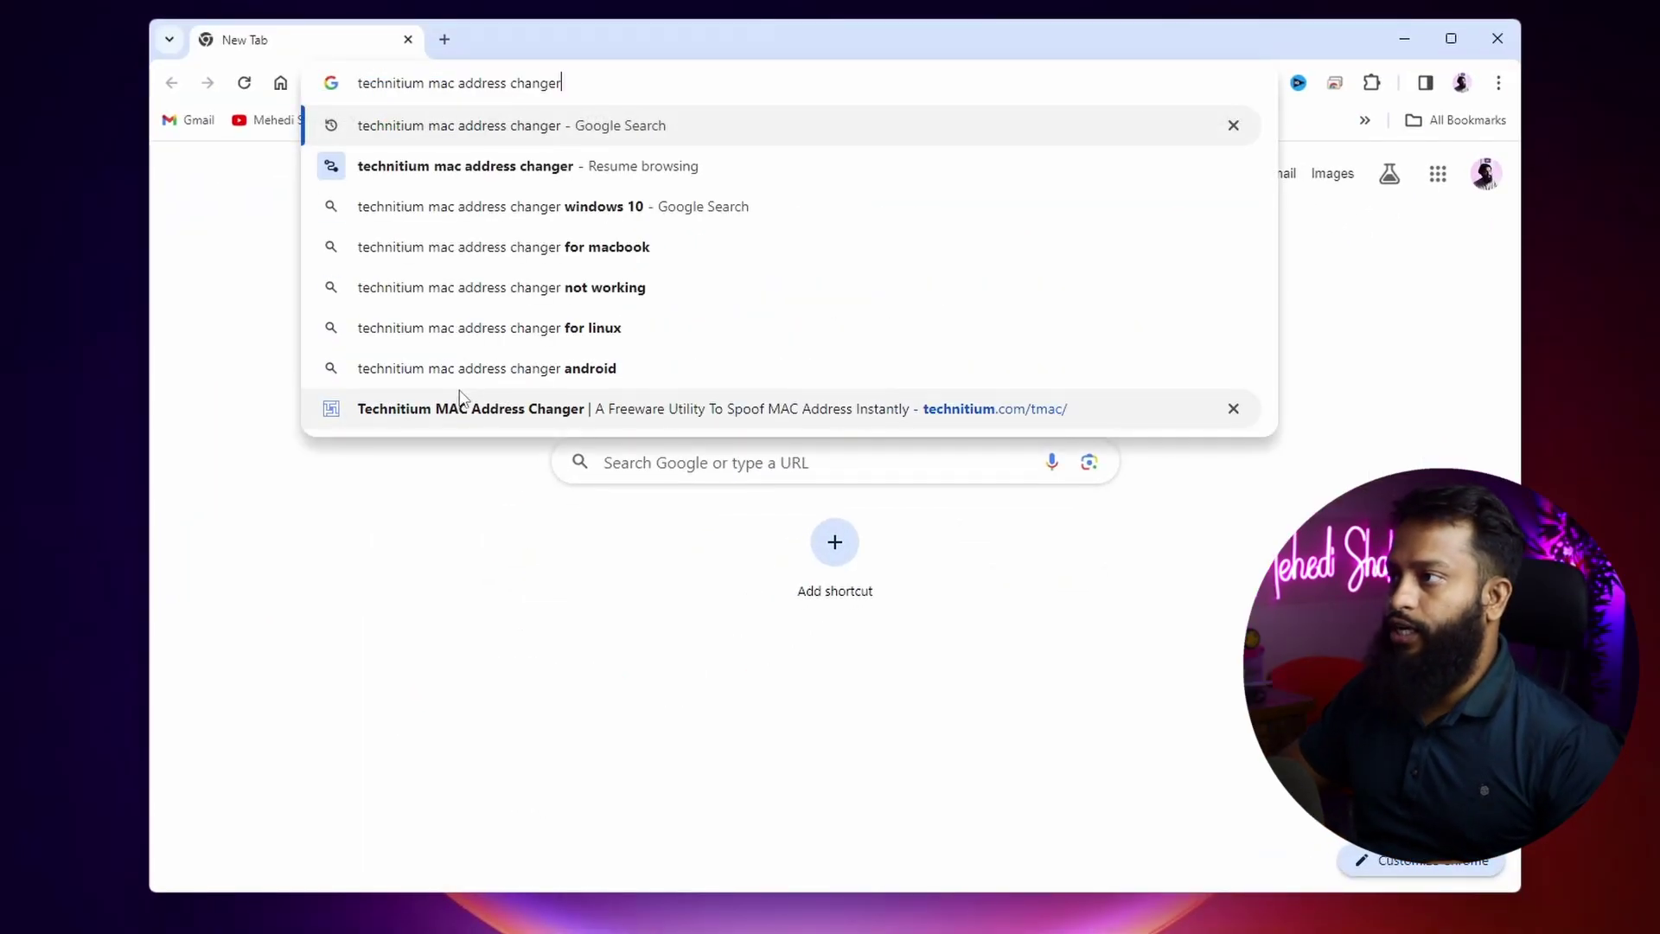
key("Return")
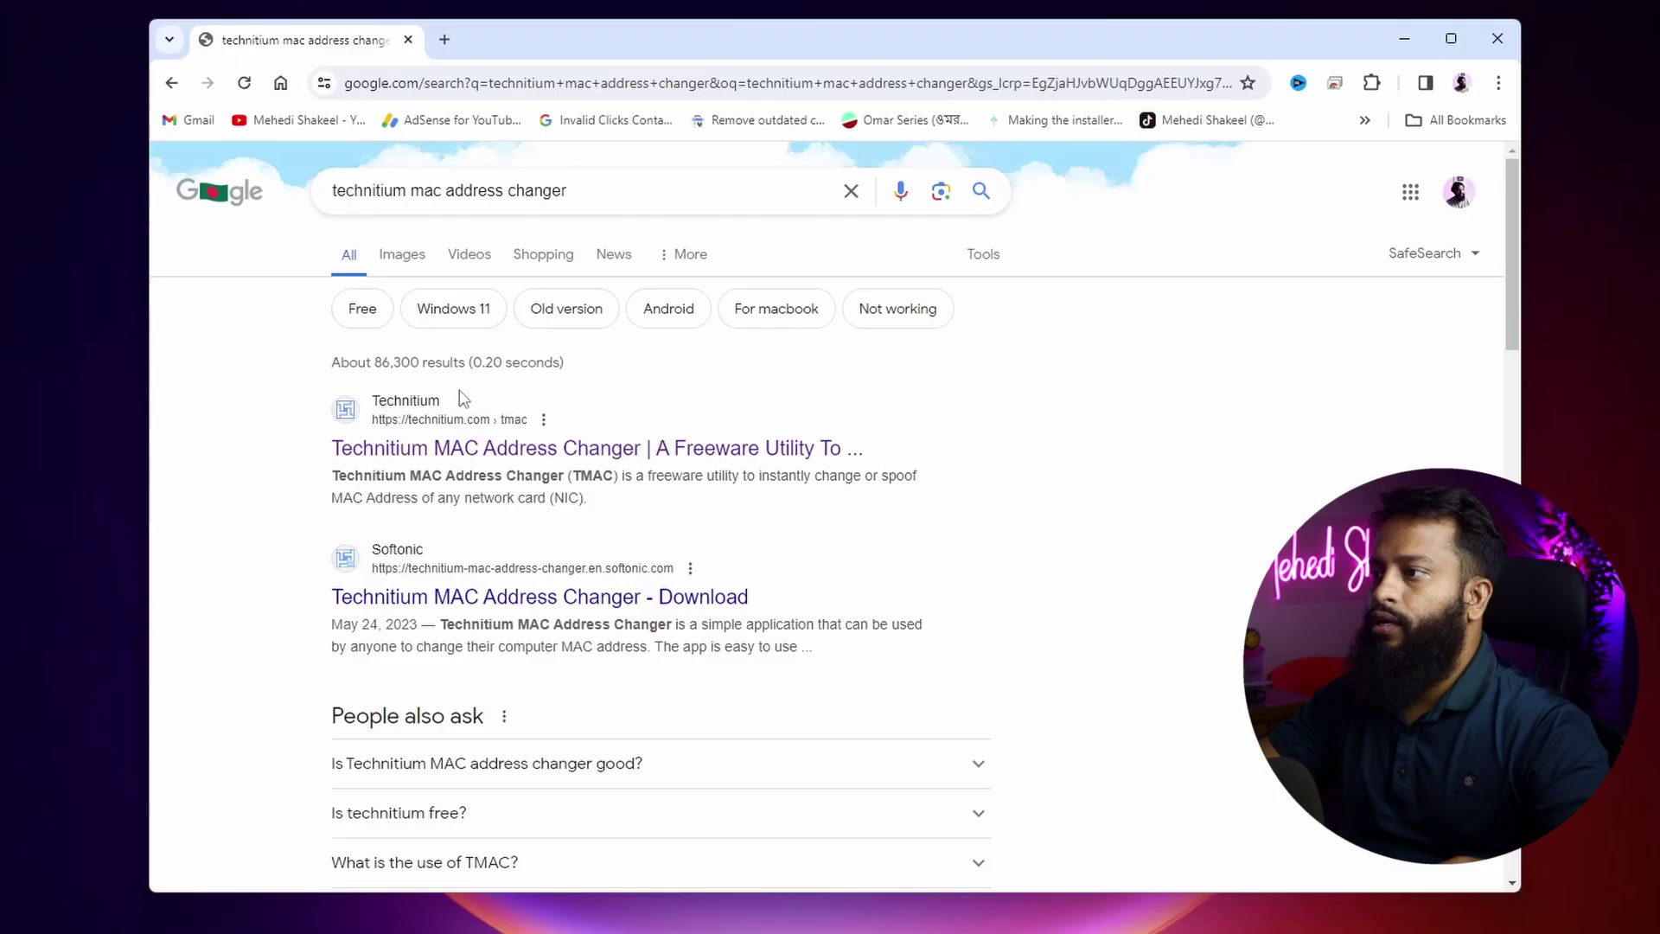
Step: Download TMACv6.0.7_Setup.zip directly from the Technitium MAC Address Changer page
left_click(472, 464)
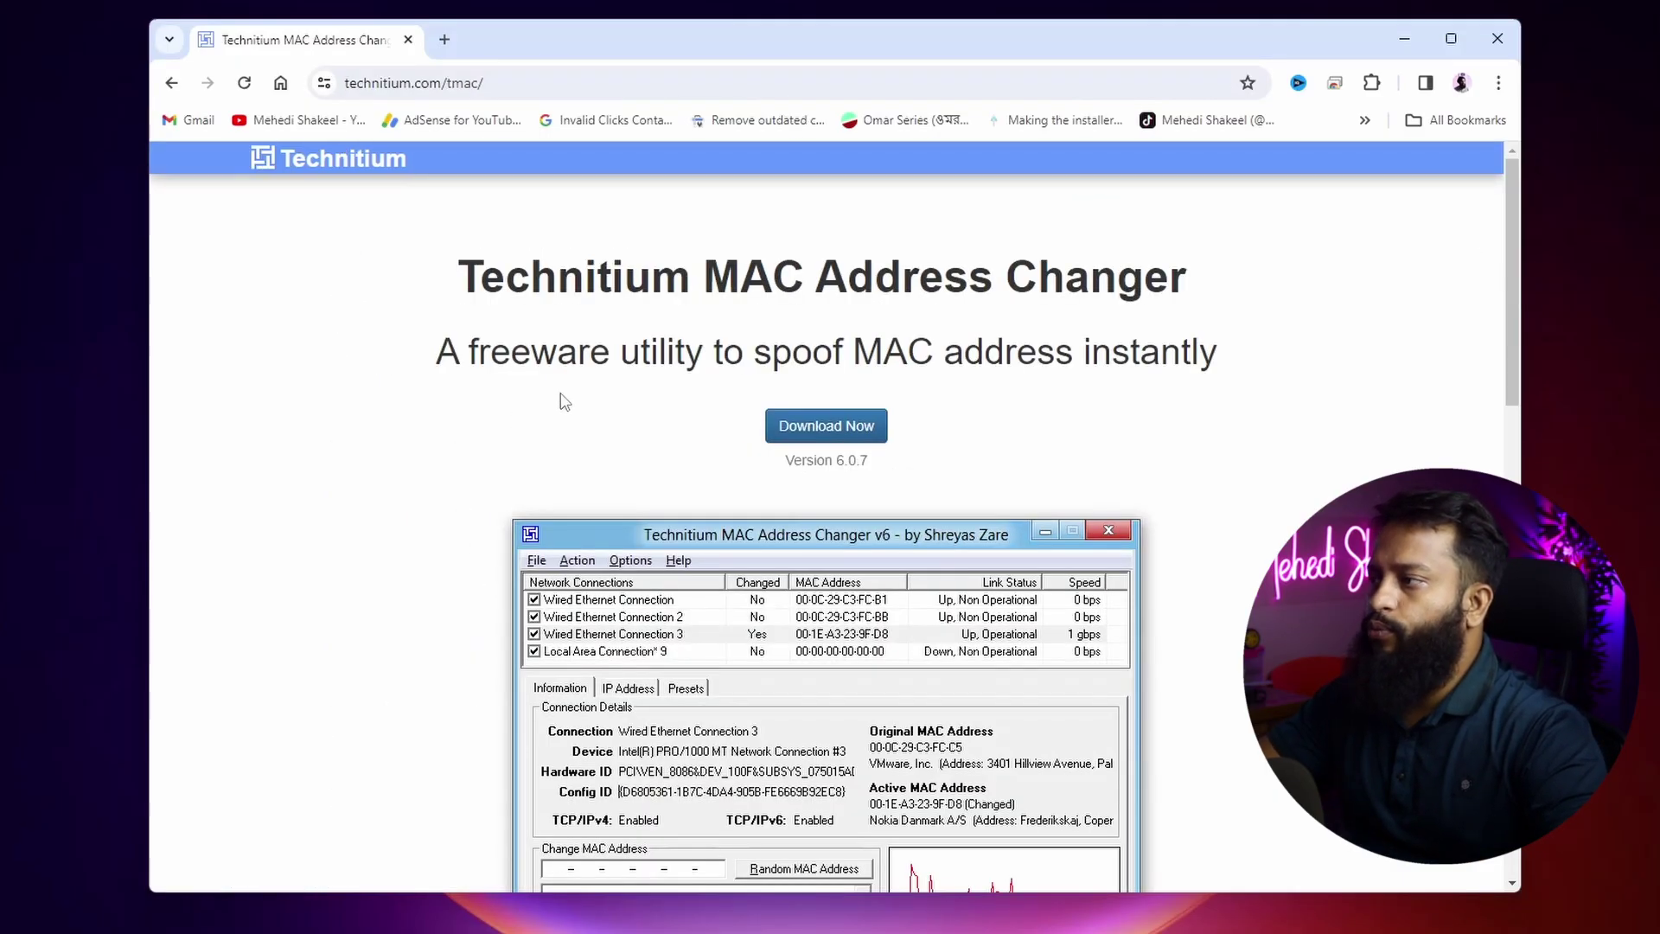
left_click(823, 432)
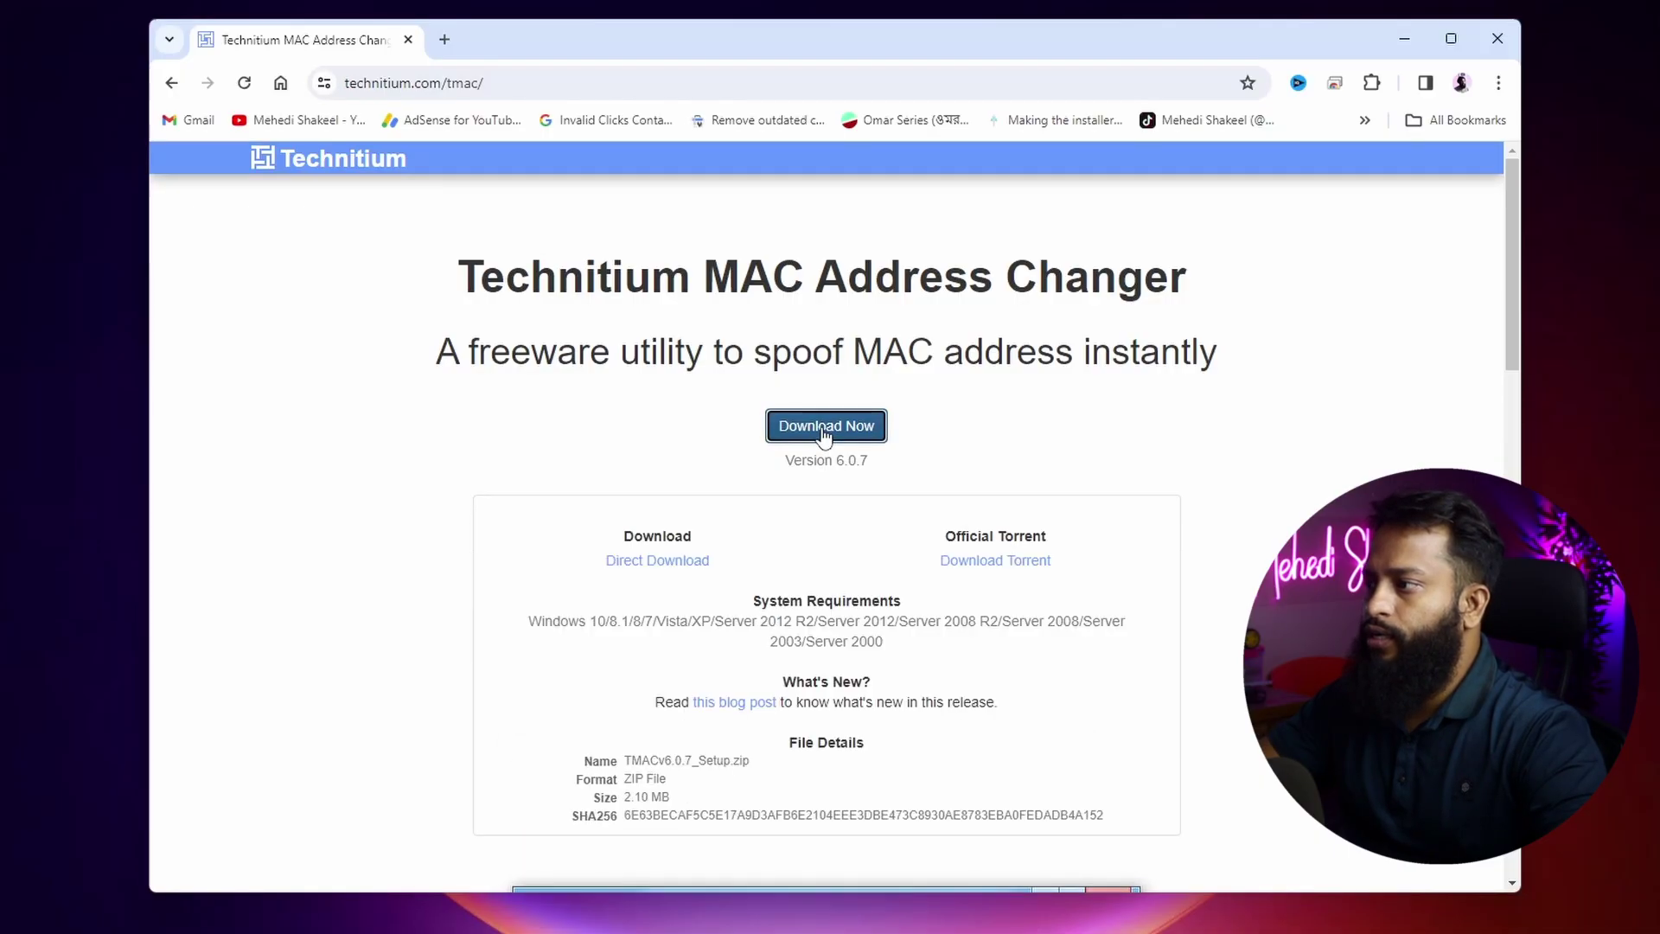
left_click(680, 575)
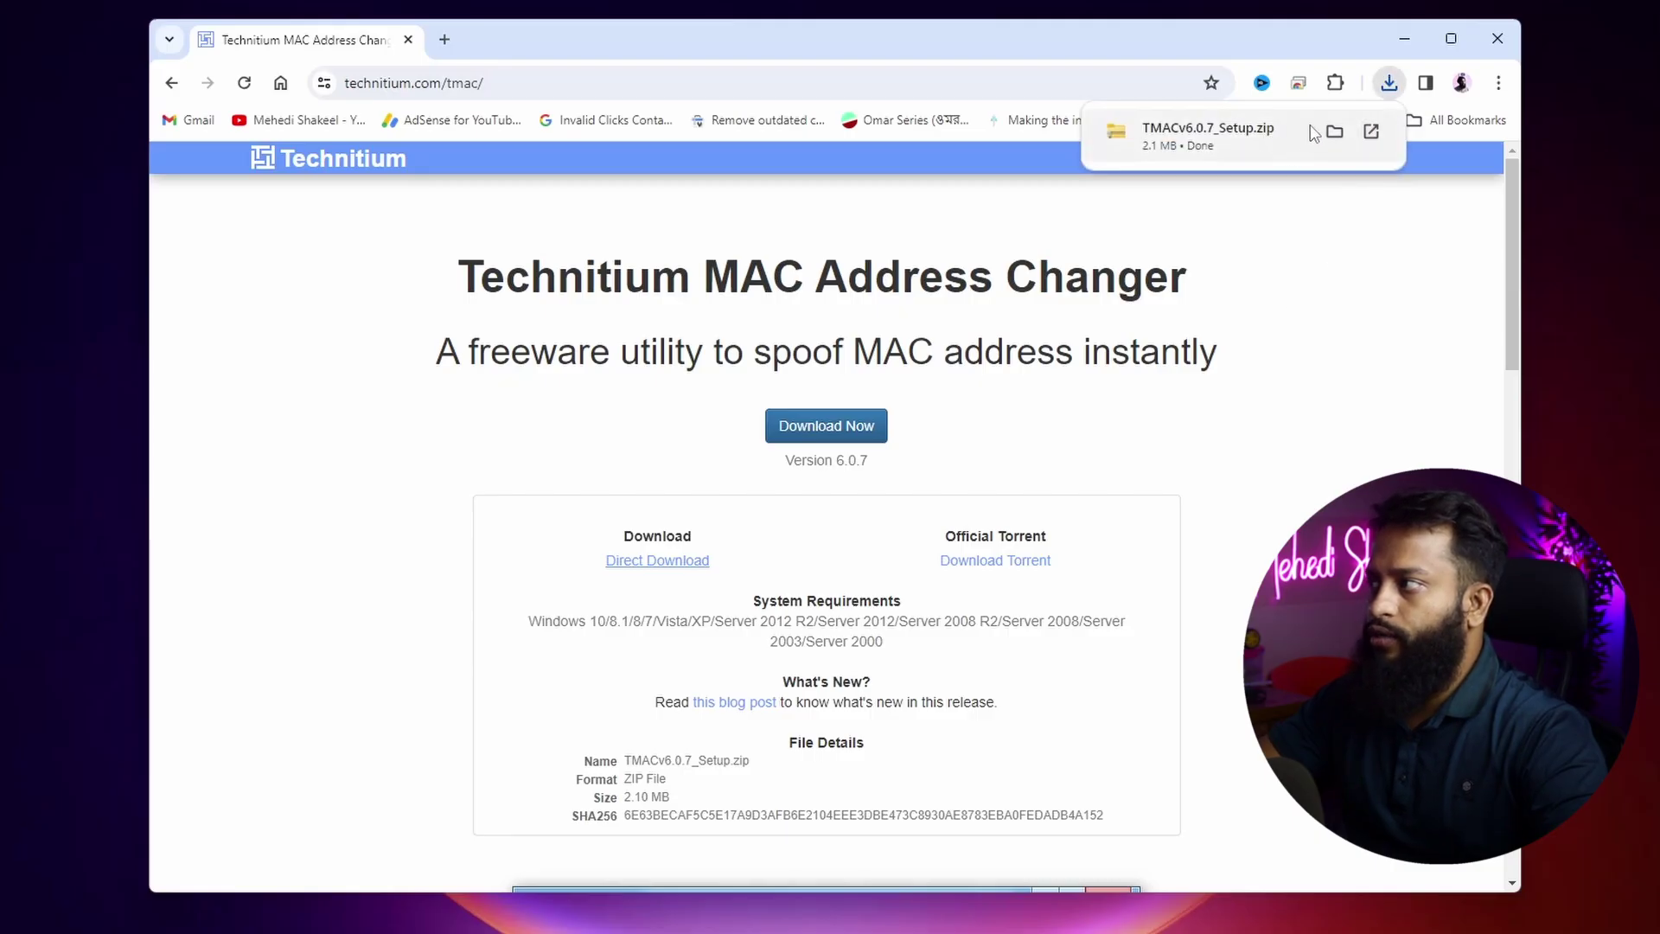
Step: Extract TMACv6.0.7_Setup.zip and open the extracted TMACv6.0.7_Setup folder
left_click(1335, 133)
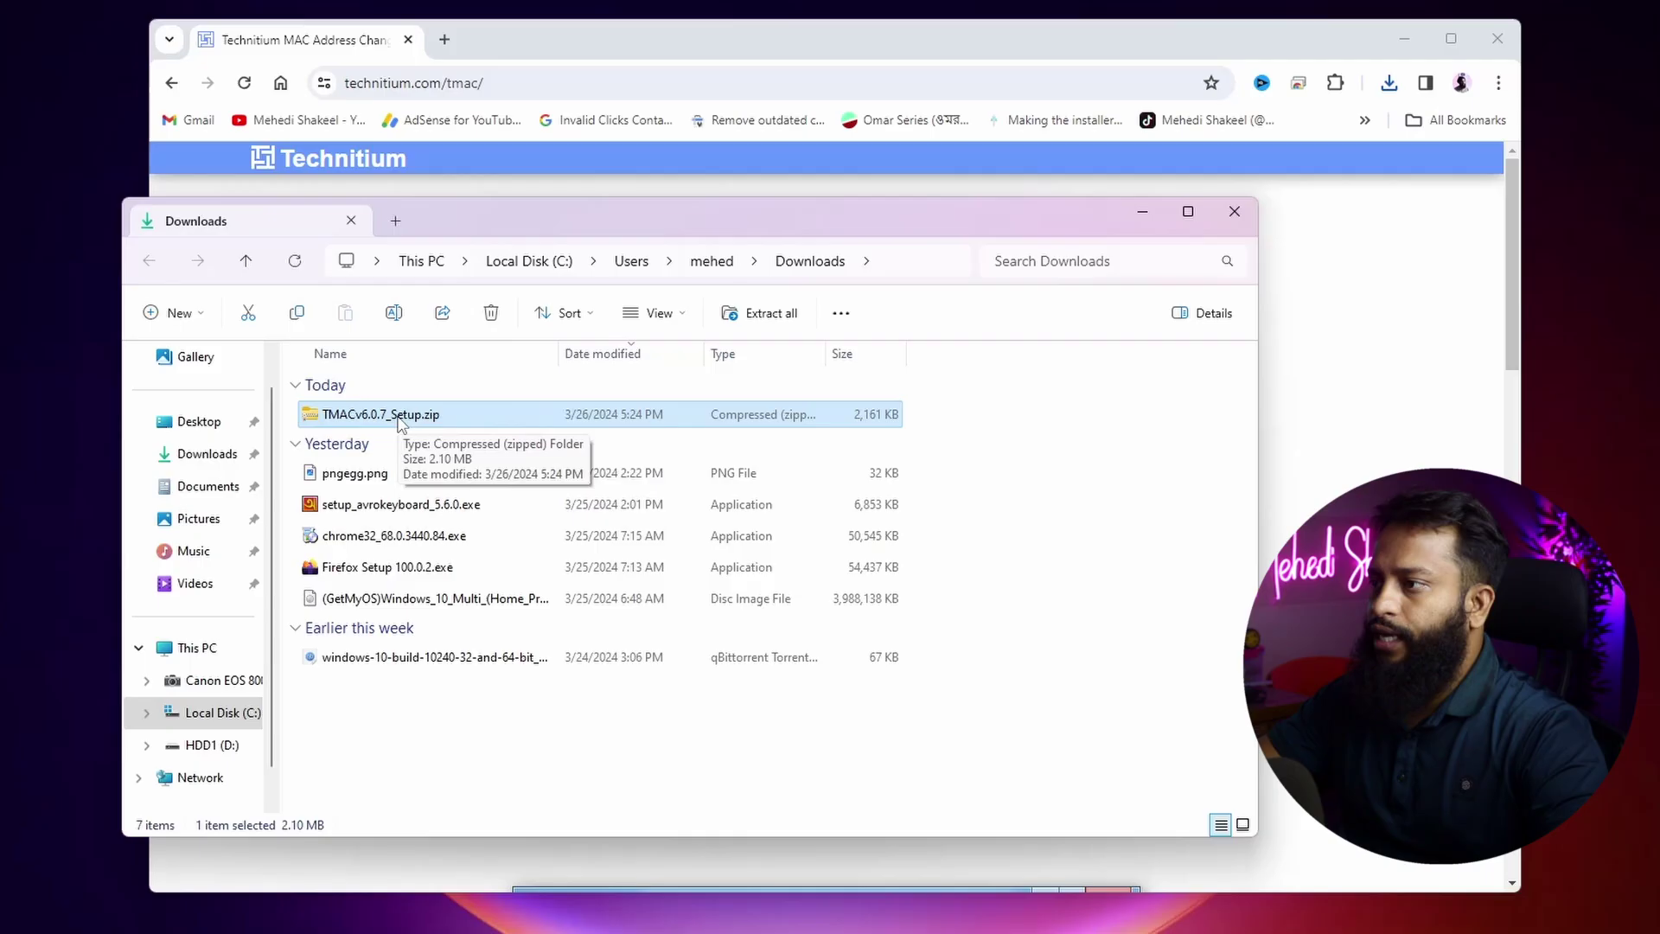
right_click(400, 421)
key("Escape")
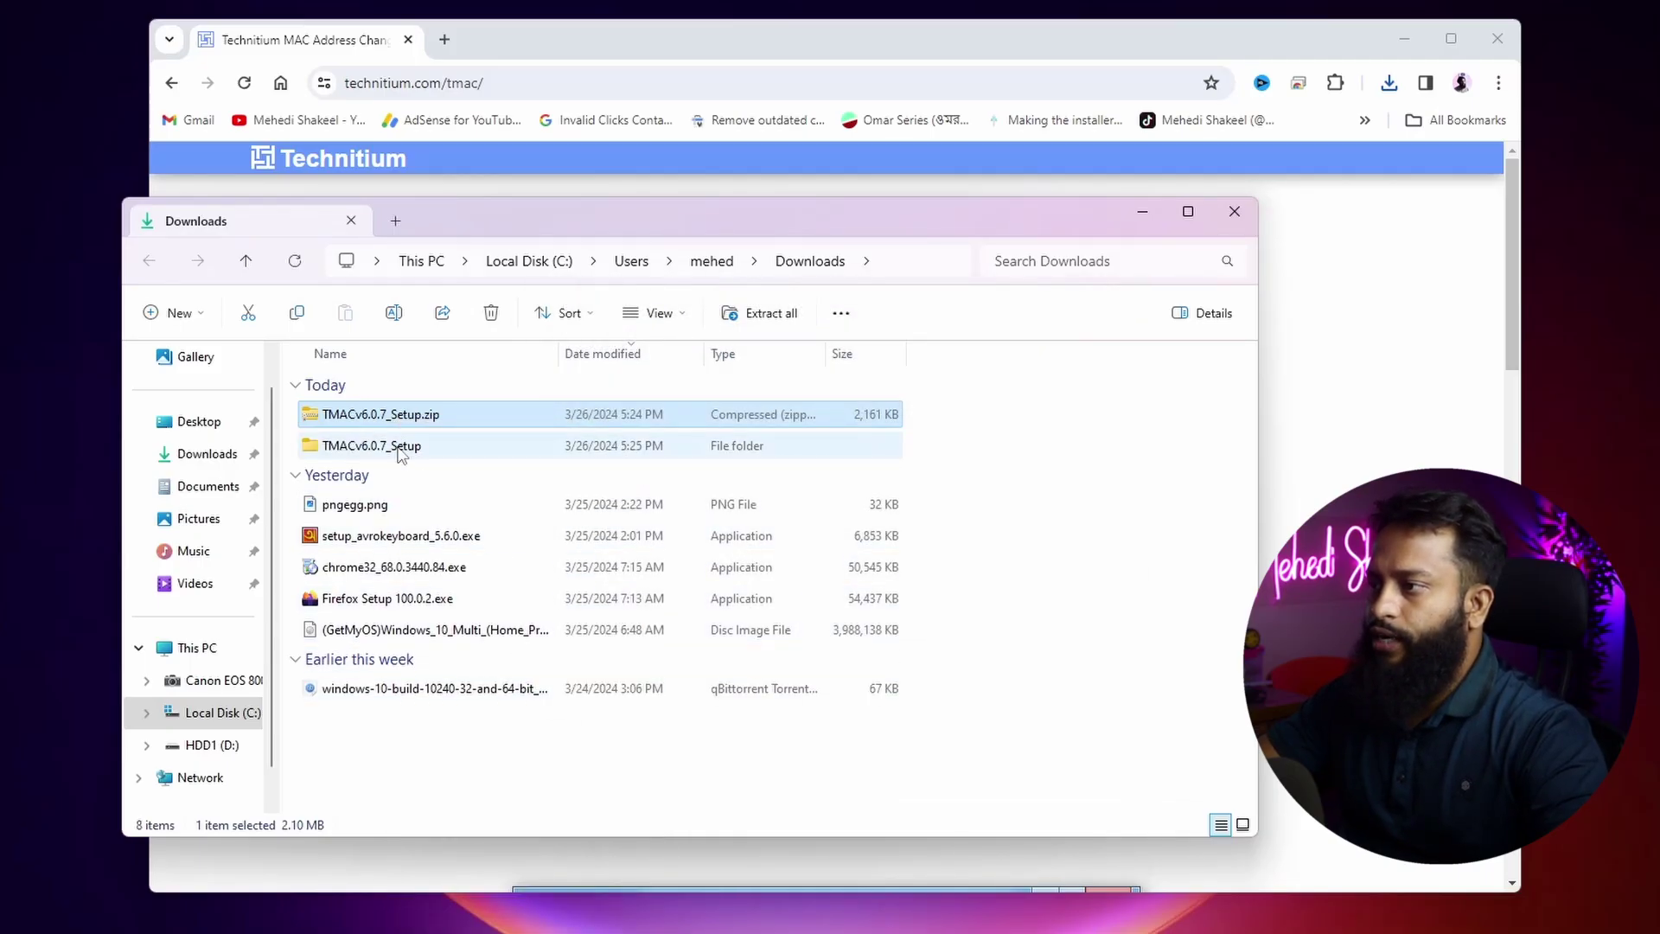
double_click(399, 446)
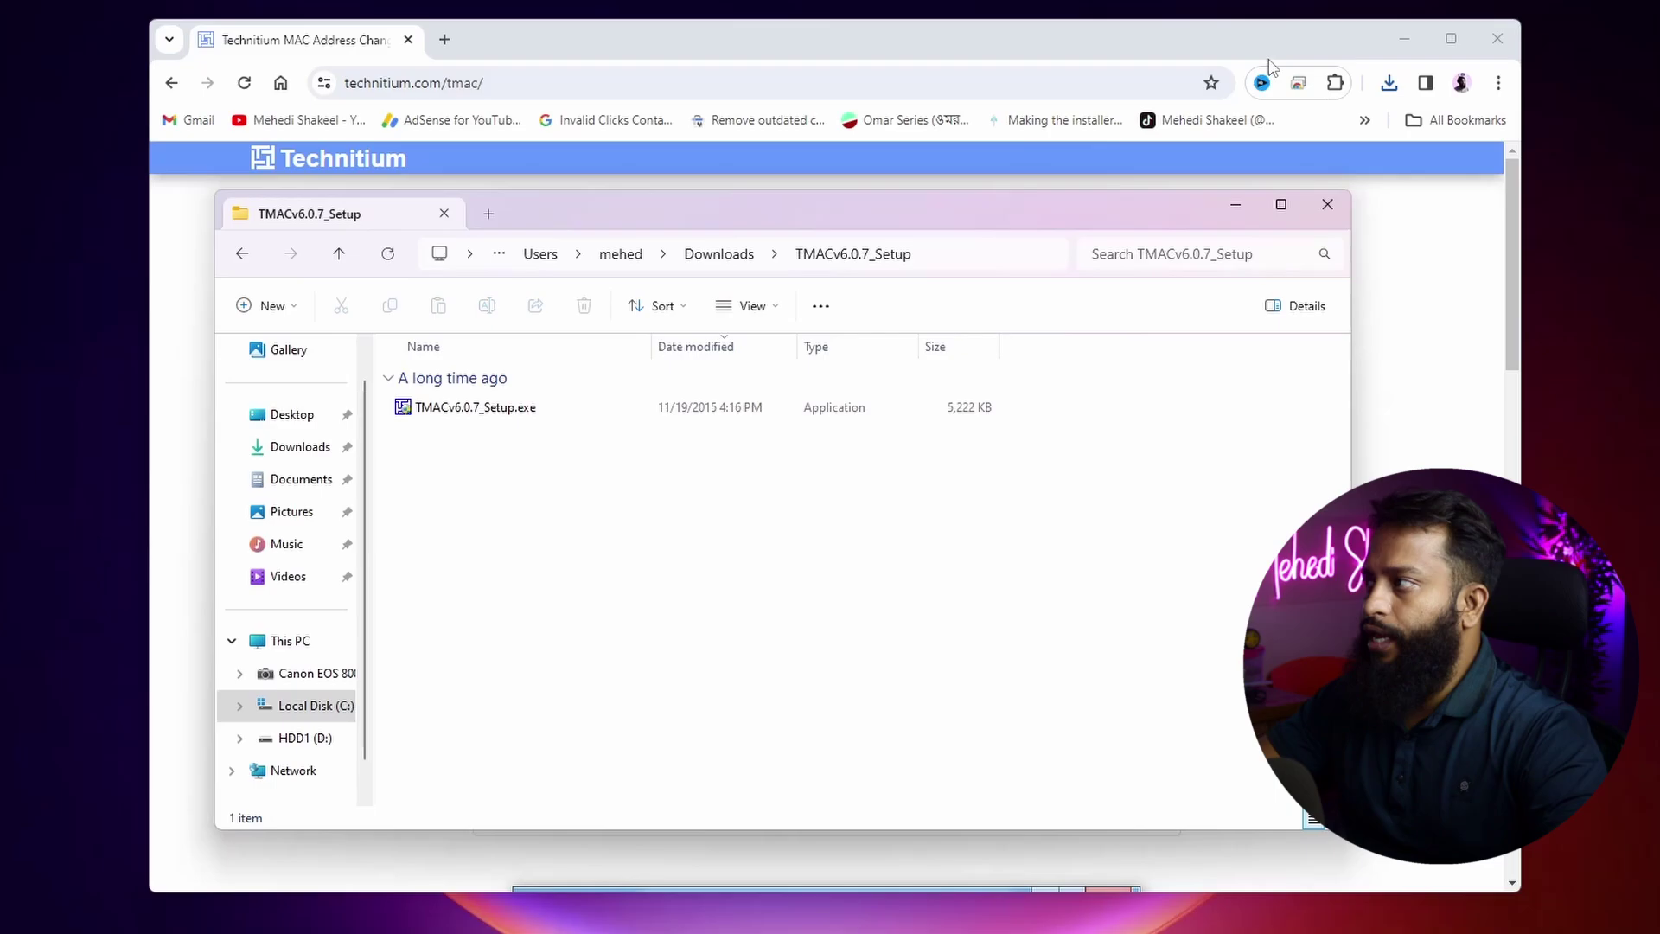
Step: Bring the file window forward and run the TMACv6.0.7_Setup.exe installer
left_click(1425, 31)
left_click(1425, 34)
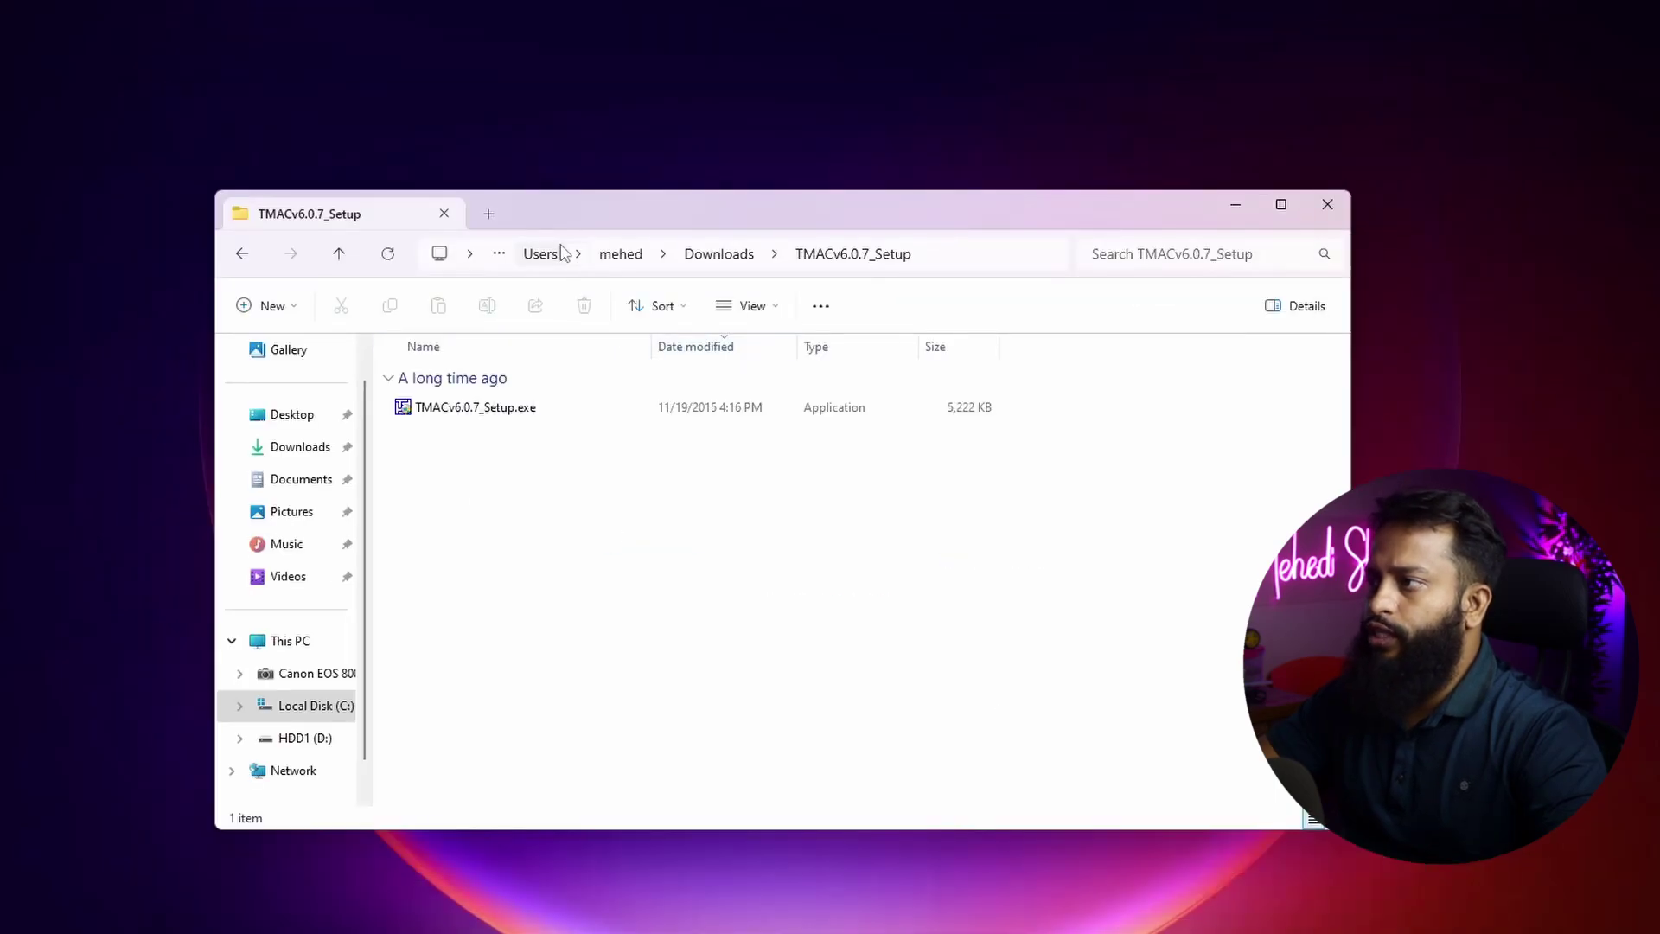
left_click_drag(585, 225, 689, 219)
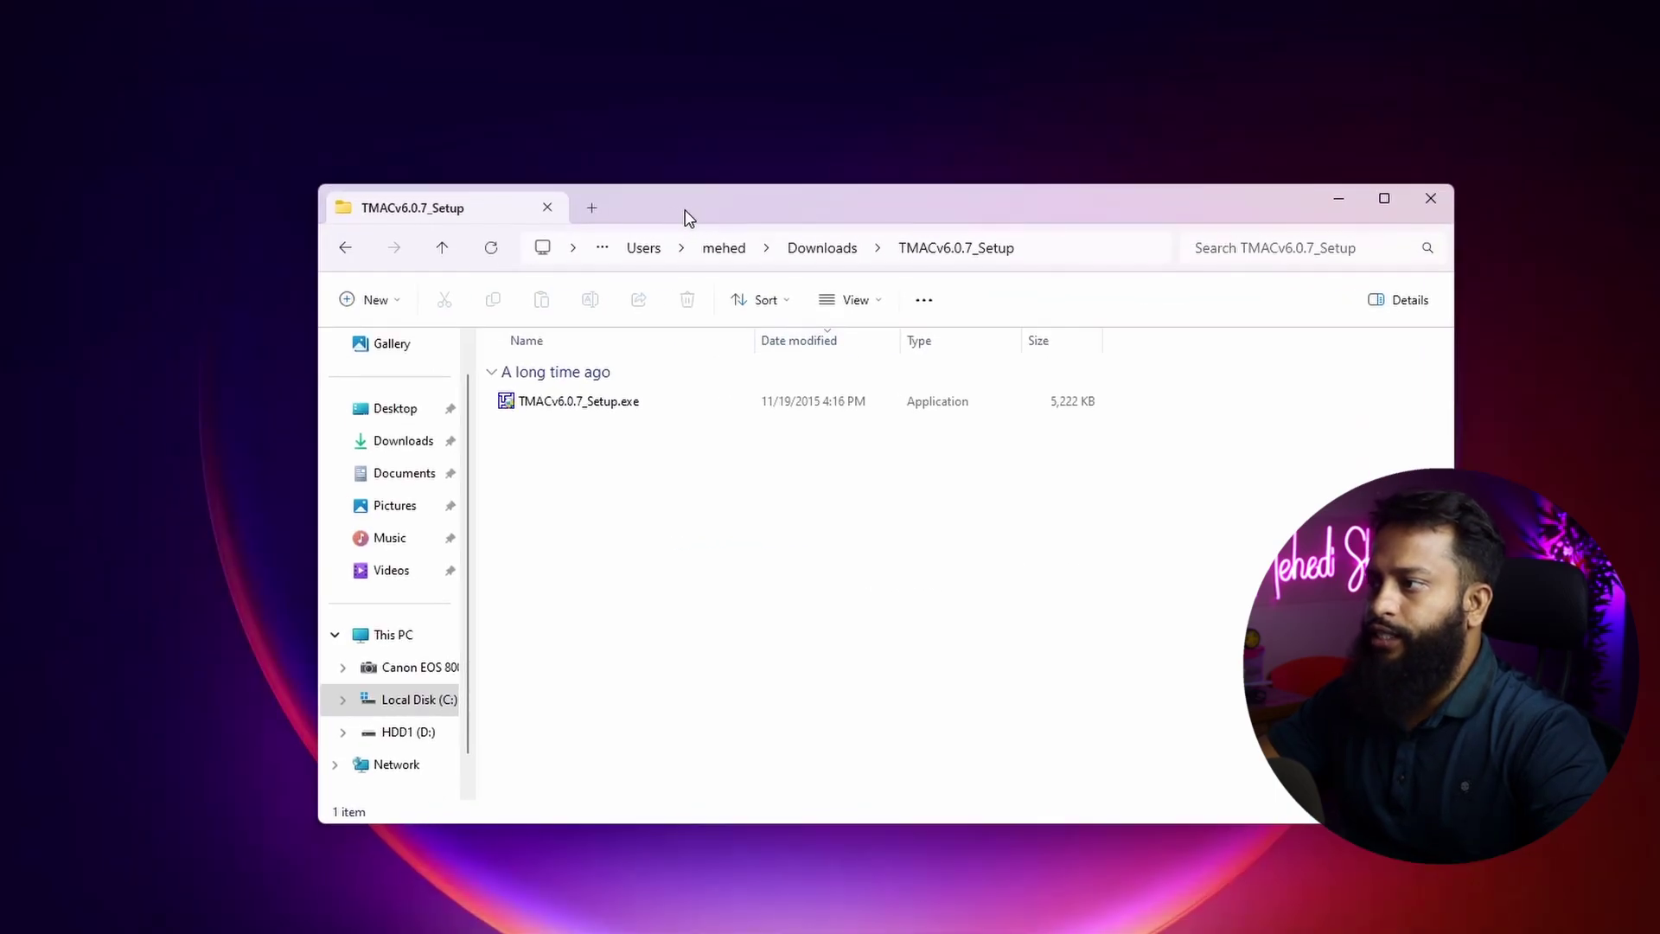
double_click(600, 409)
Step: Install TMAC v6 with the default location and all shortcut options
left_click(989, 715)
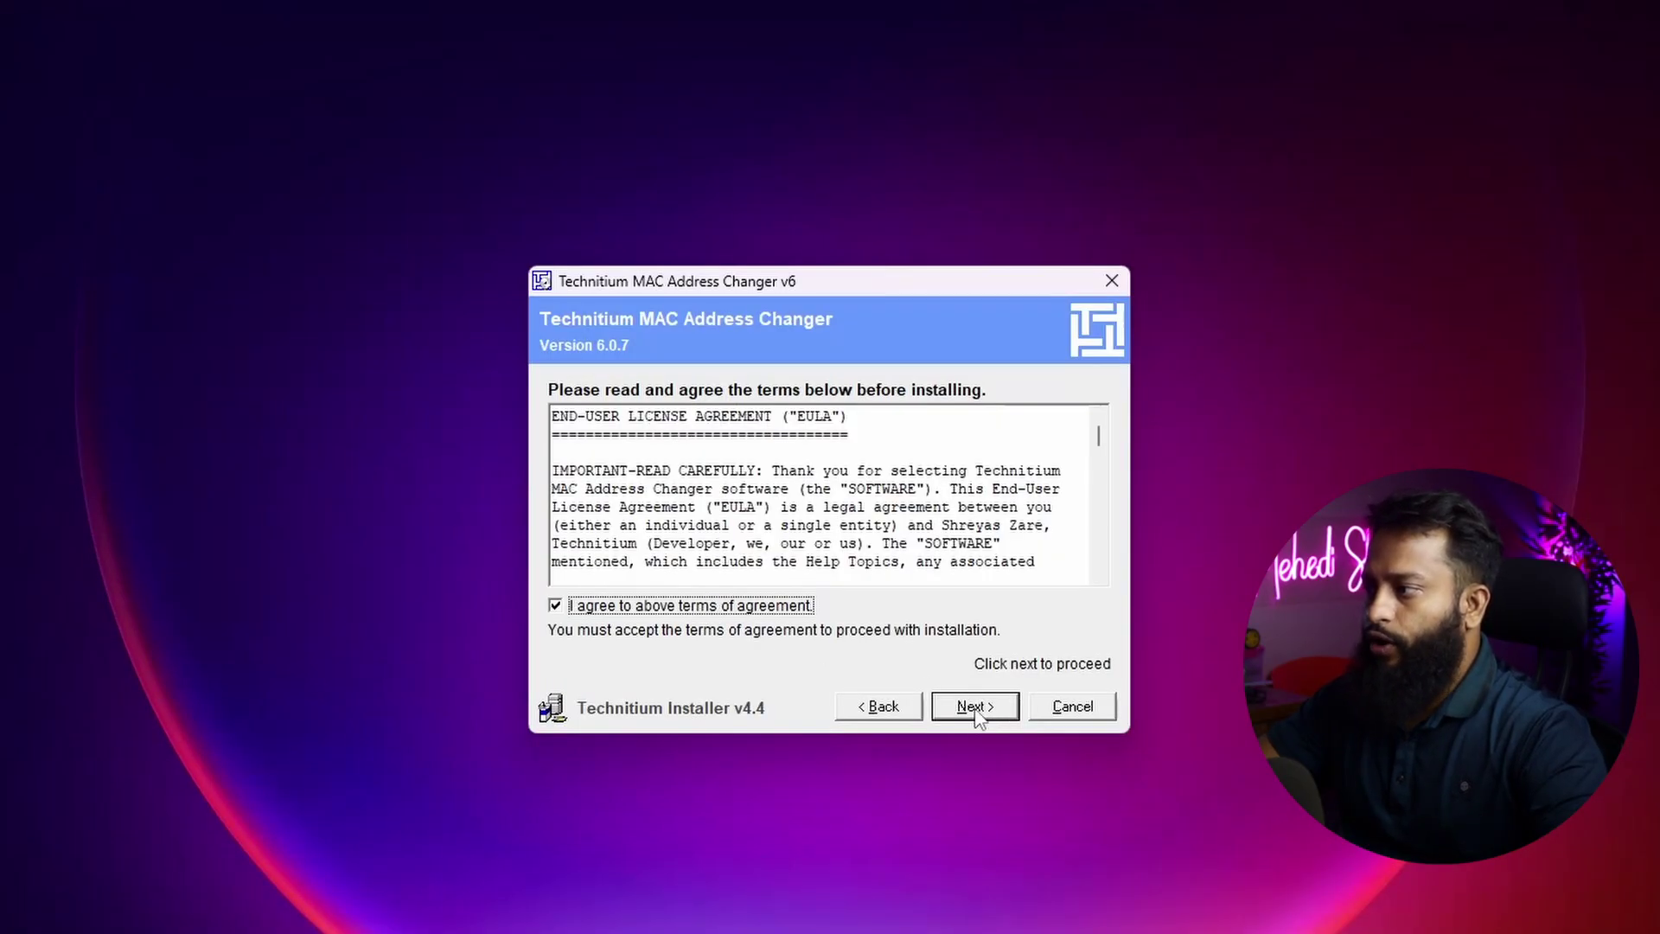
left_click(979, 713)
left_click(980, 713)
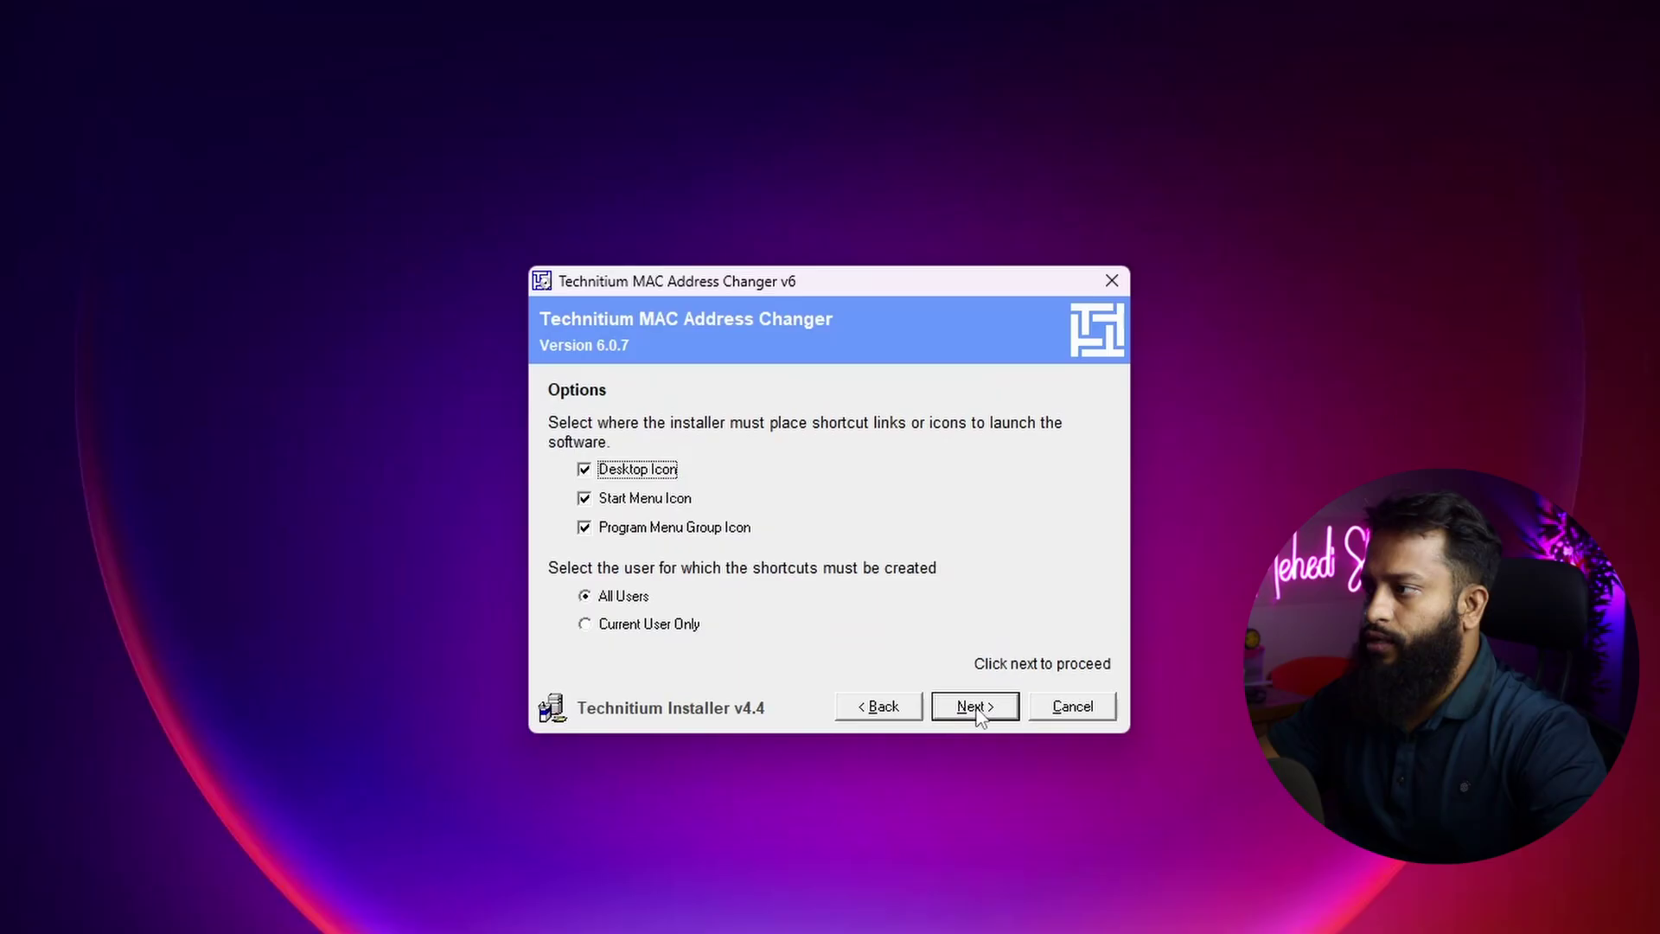
left_click(975, 707)
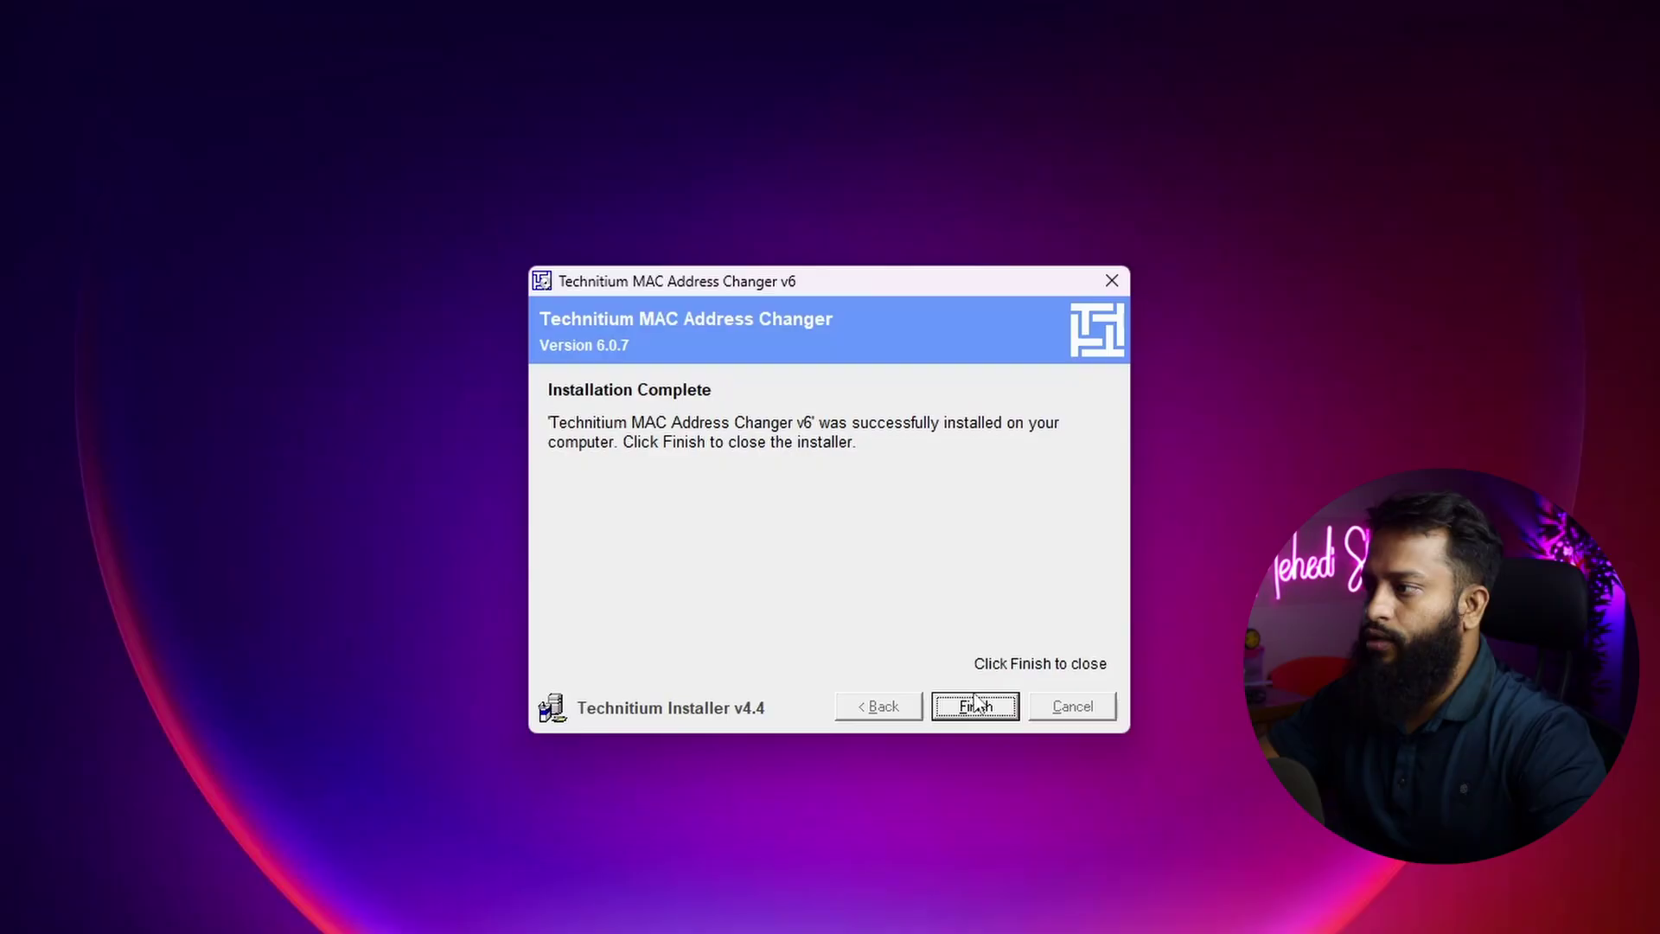
Step: Close the installer, search Start for 'TMac' and launch TMAC v6
left_click(978, 708)
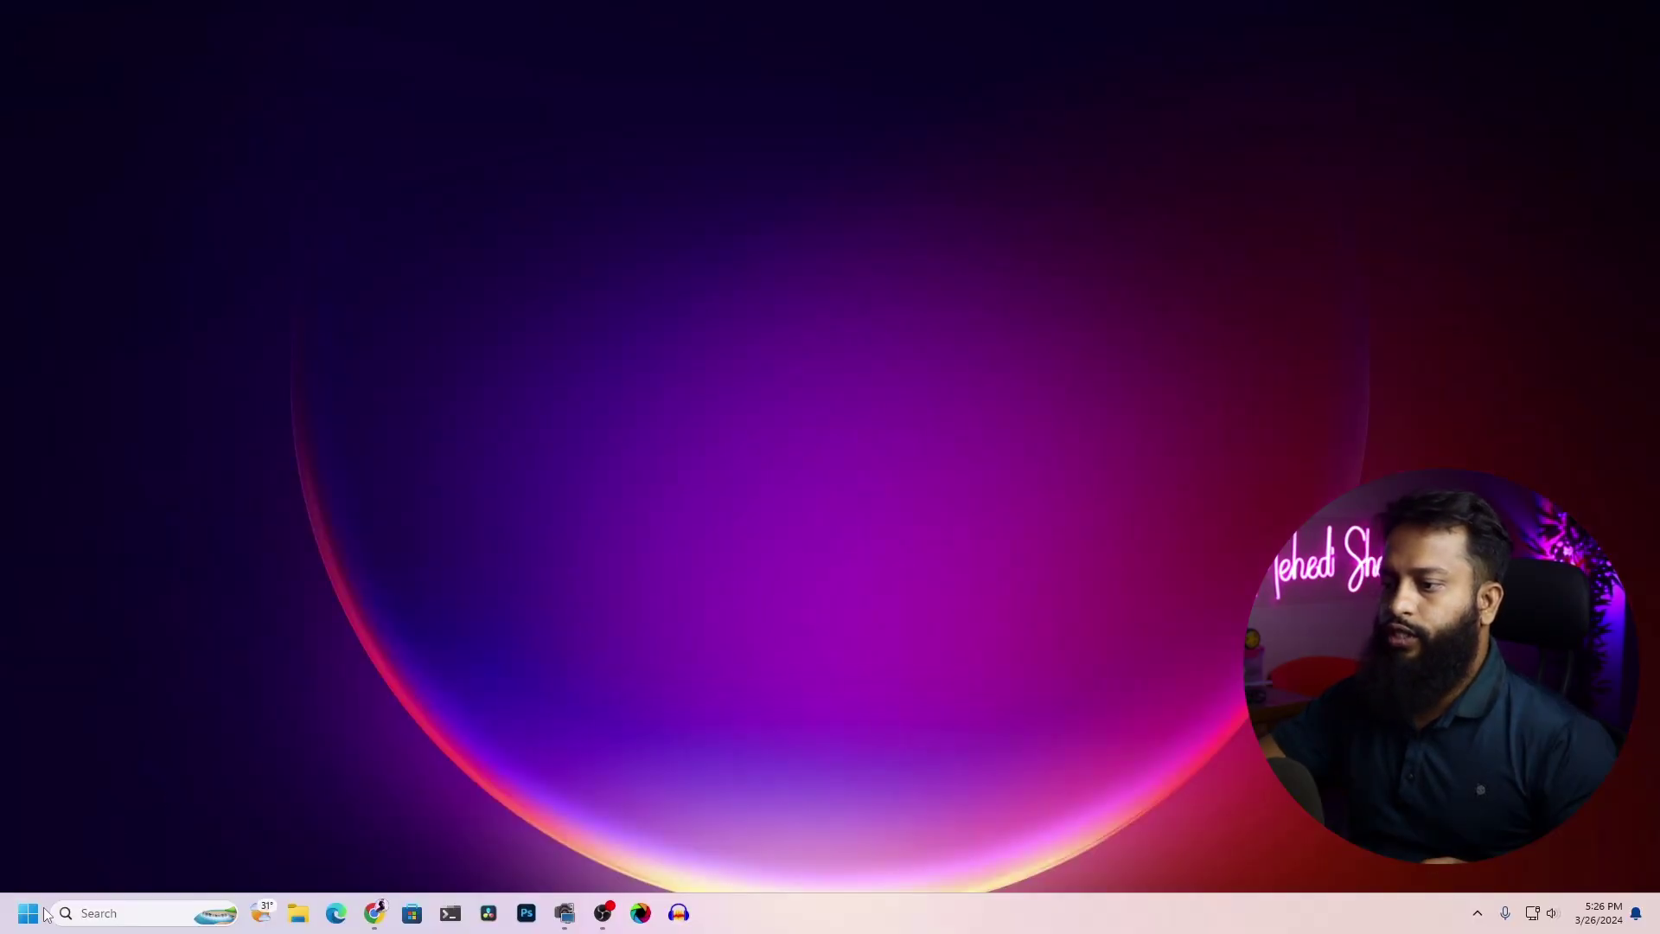
left_click(31, 915)
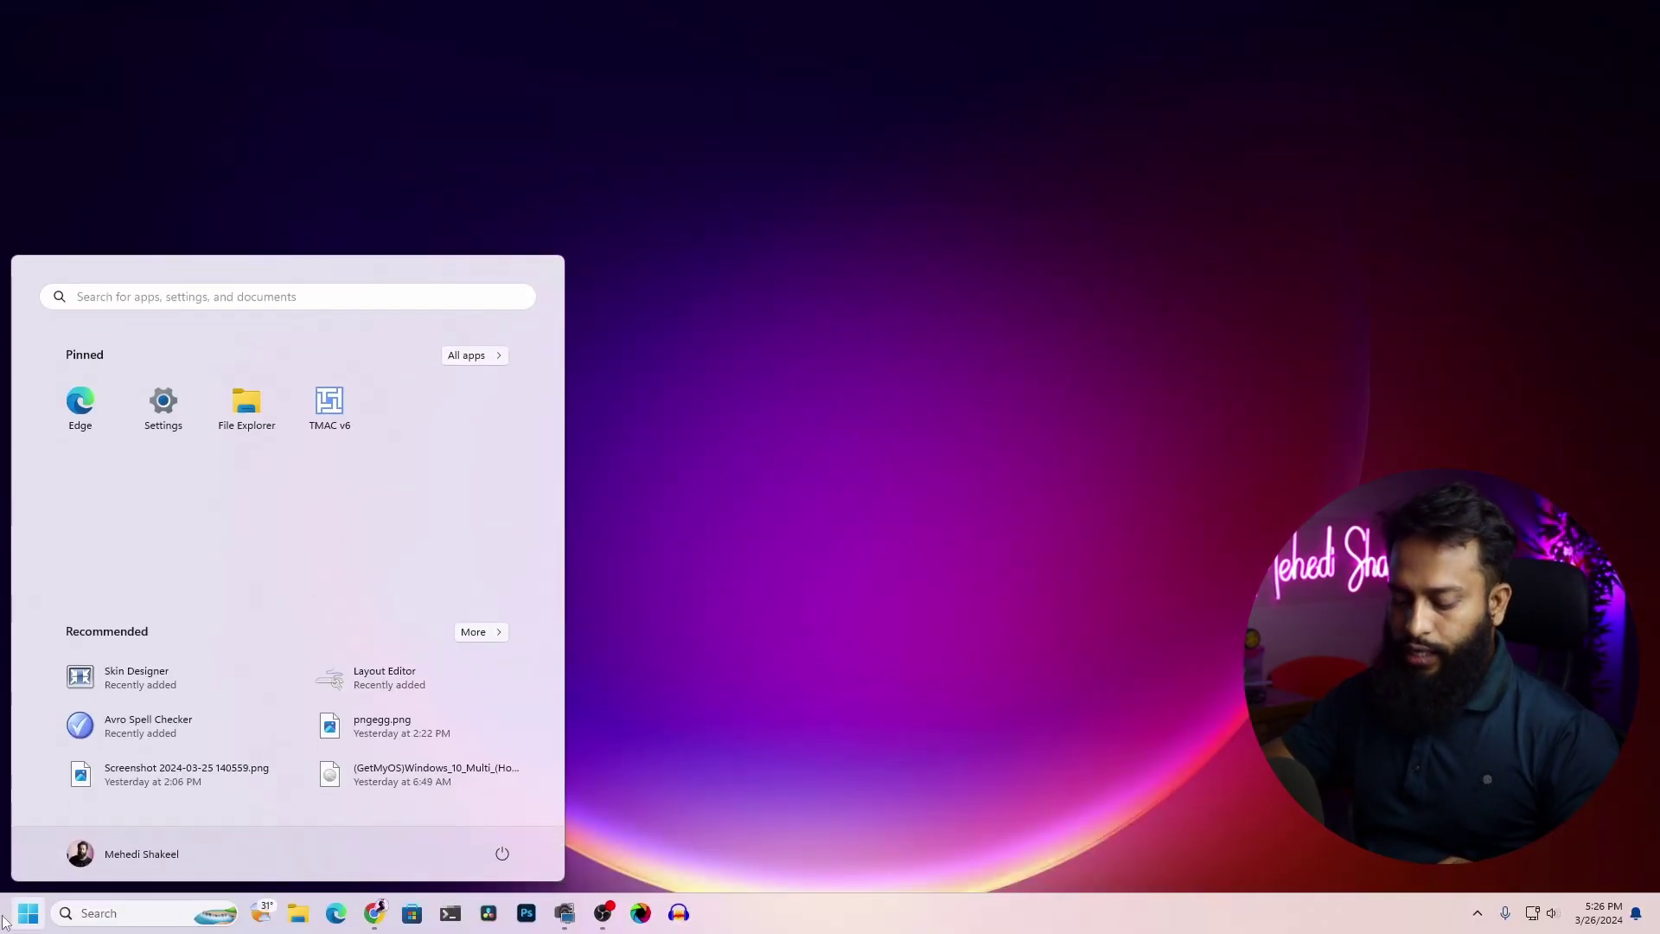
type("TM")
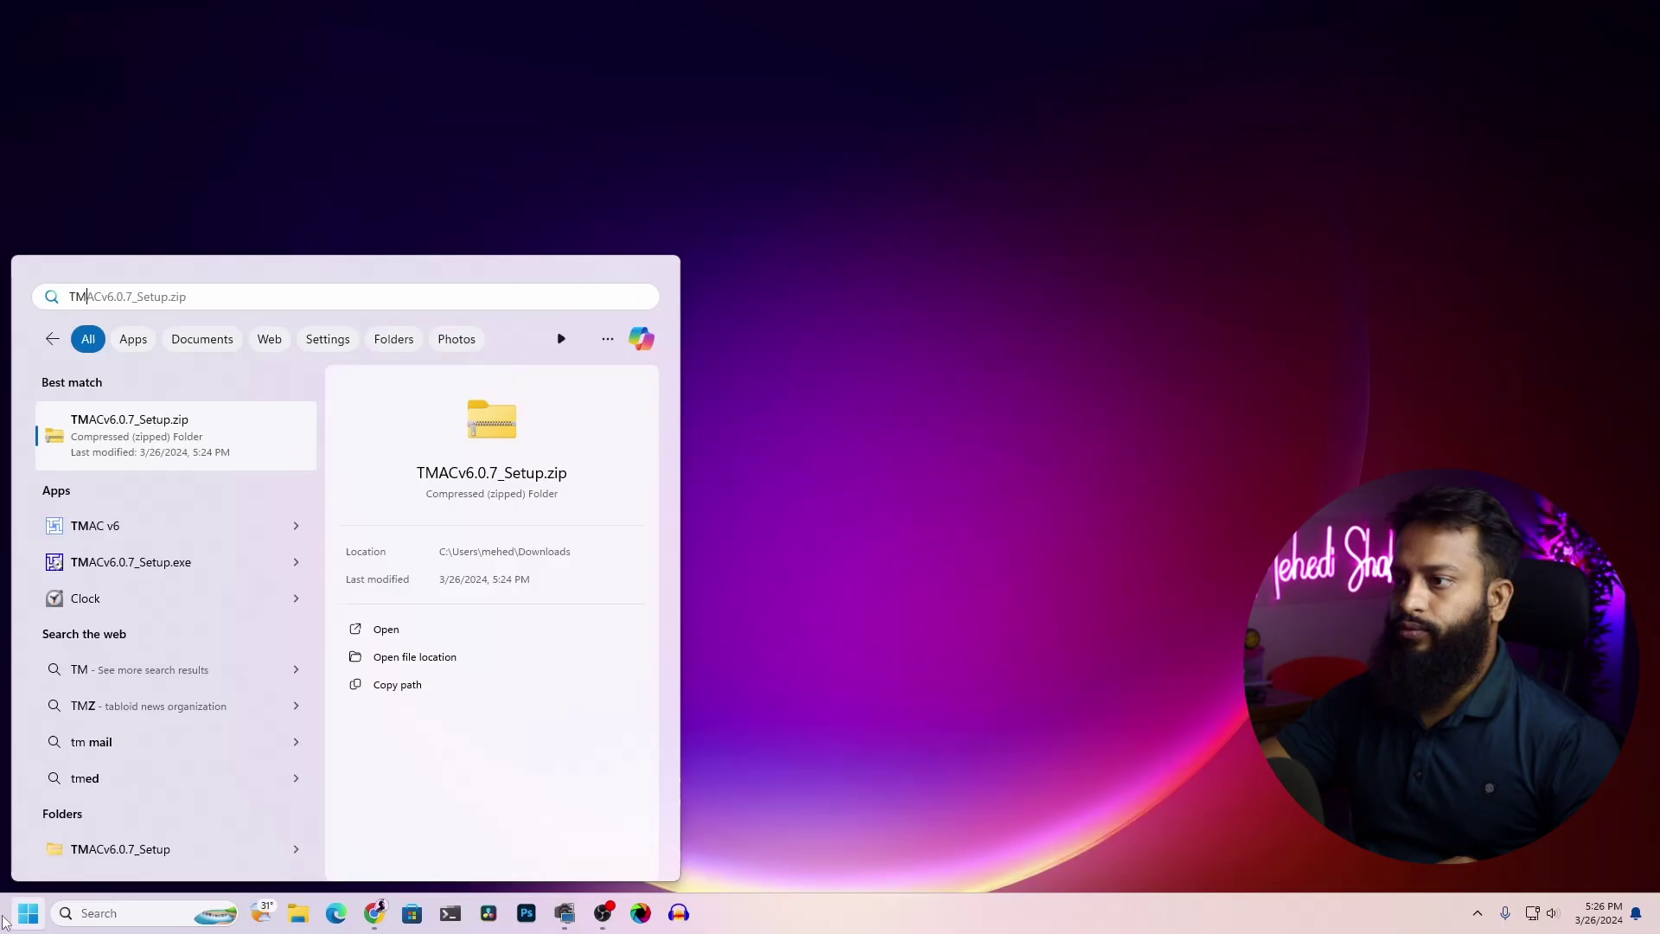
type("ac v6")
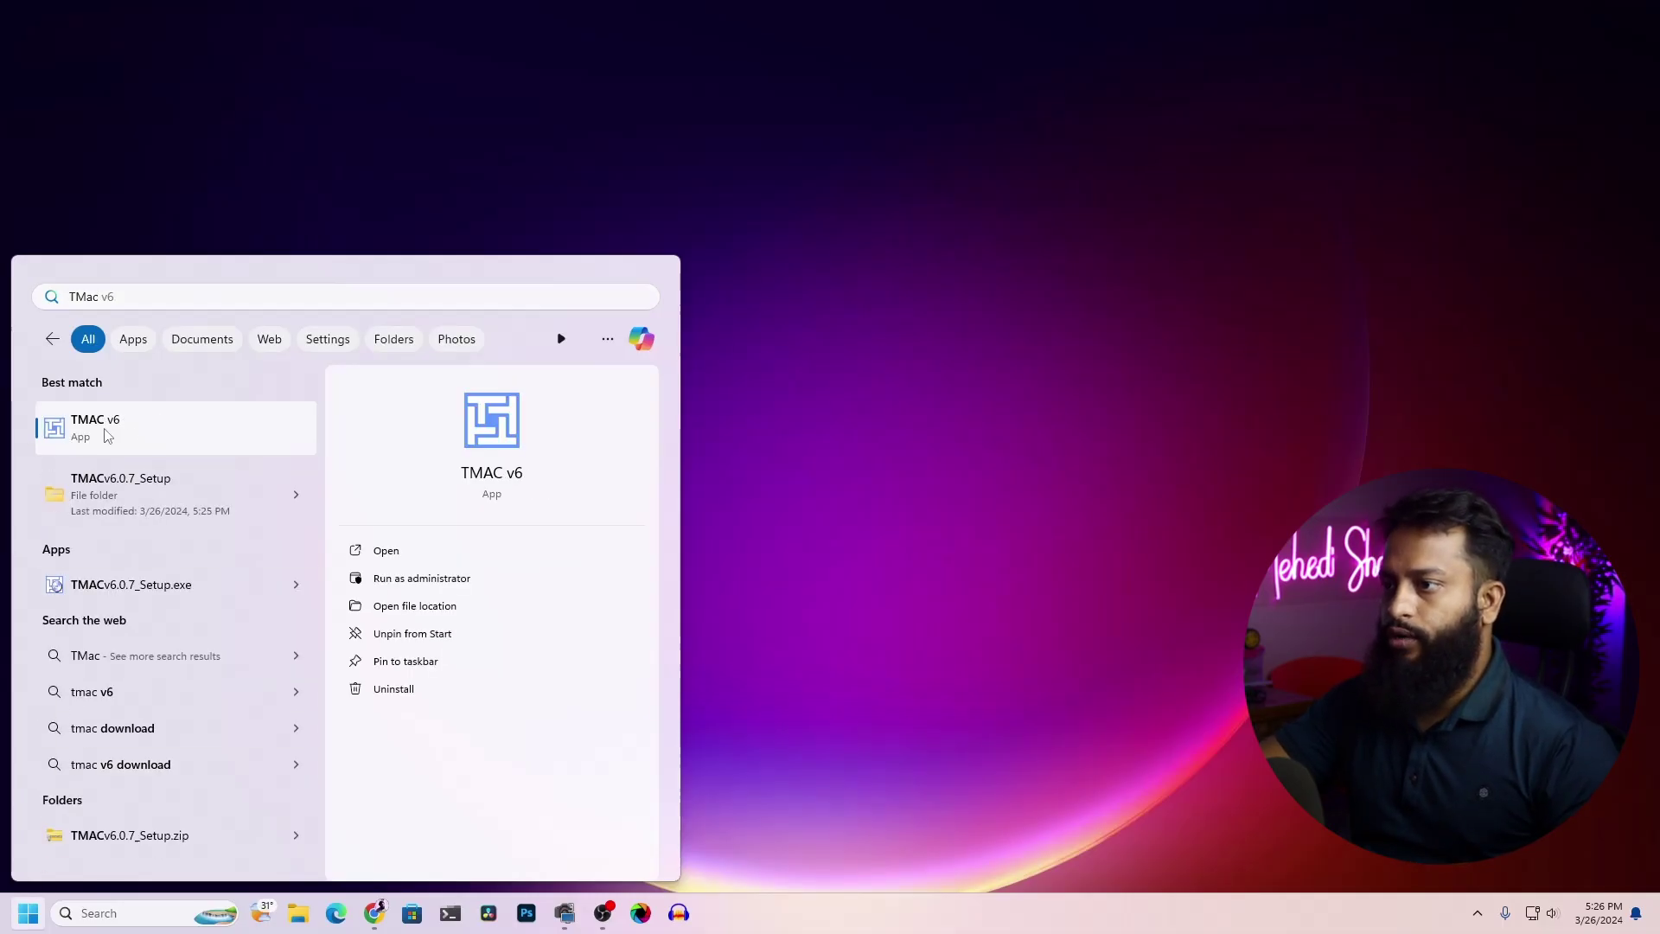
left_click(107, 435)
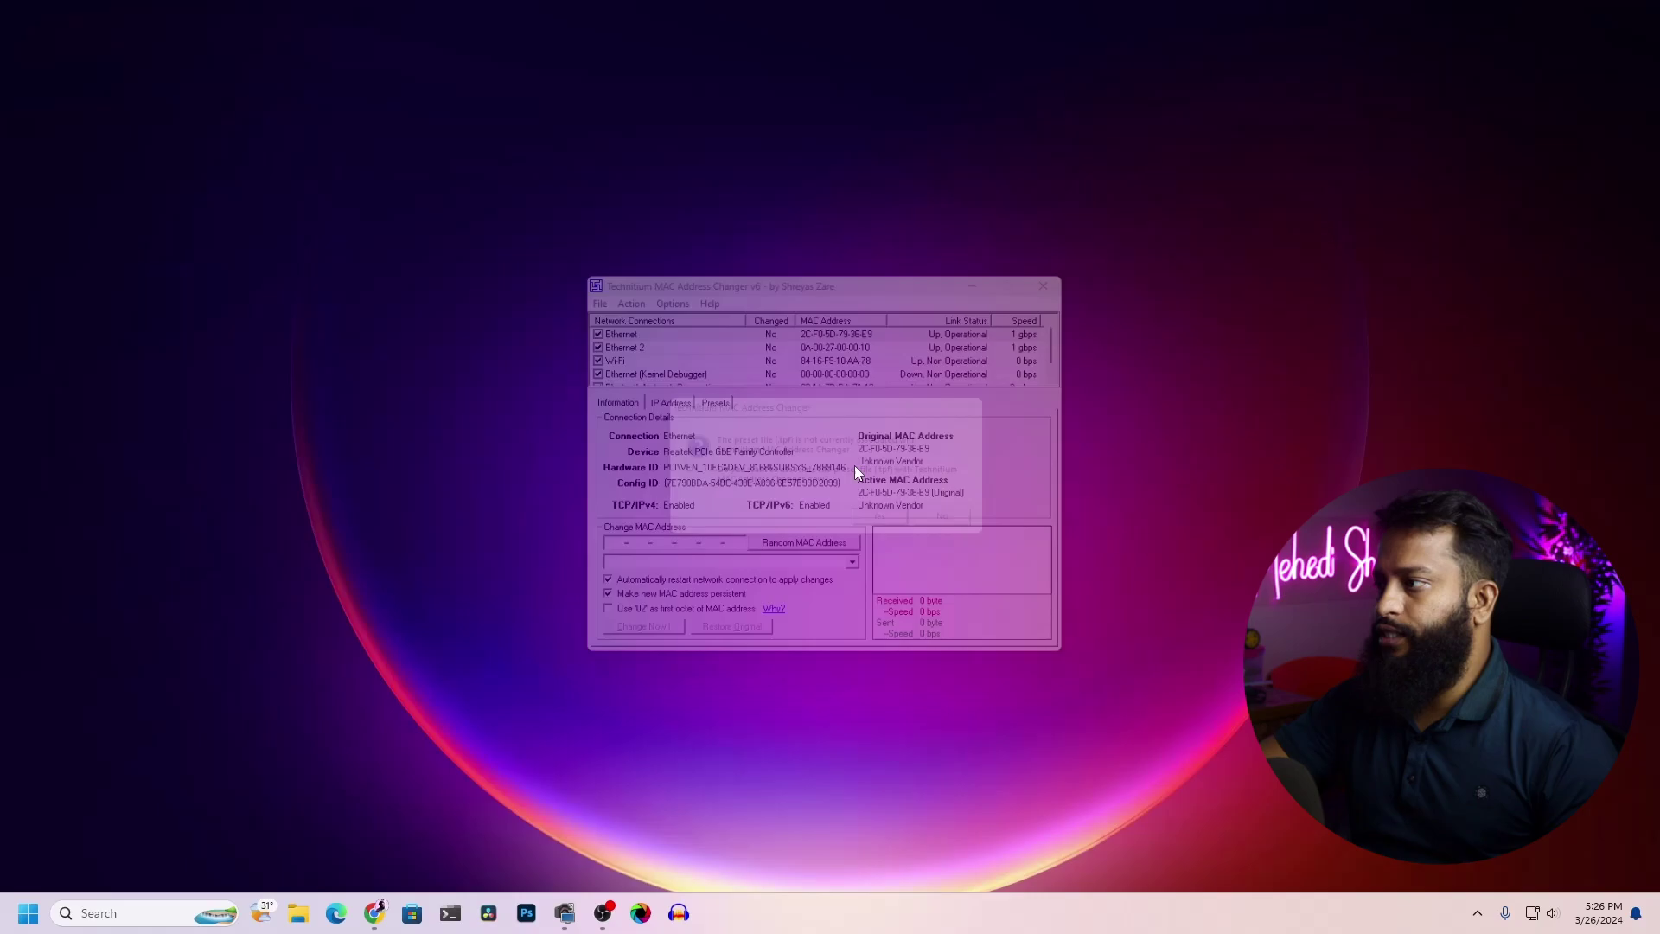
Step: Apply the random MAC 00-12-E2-26-0C-E5 to the Ethernet adapter and confirm success
left_click(893, 526)
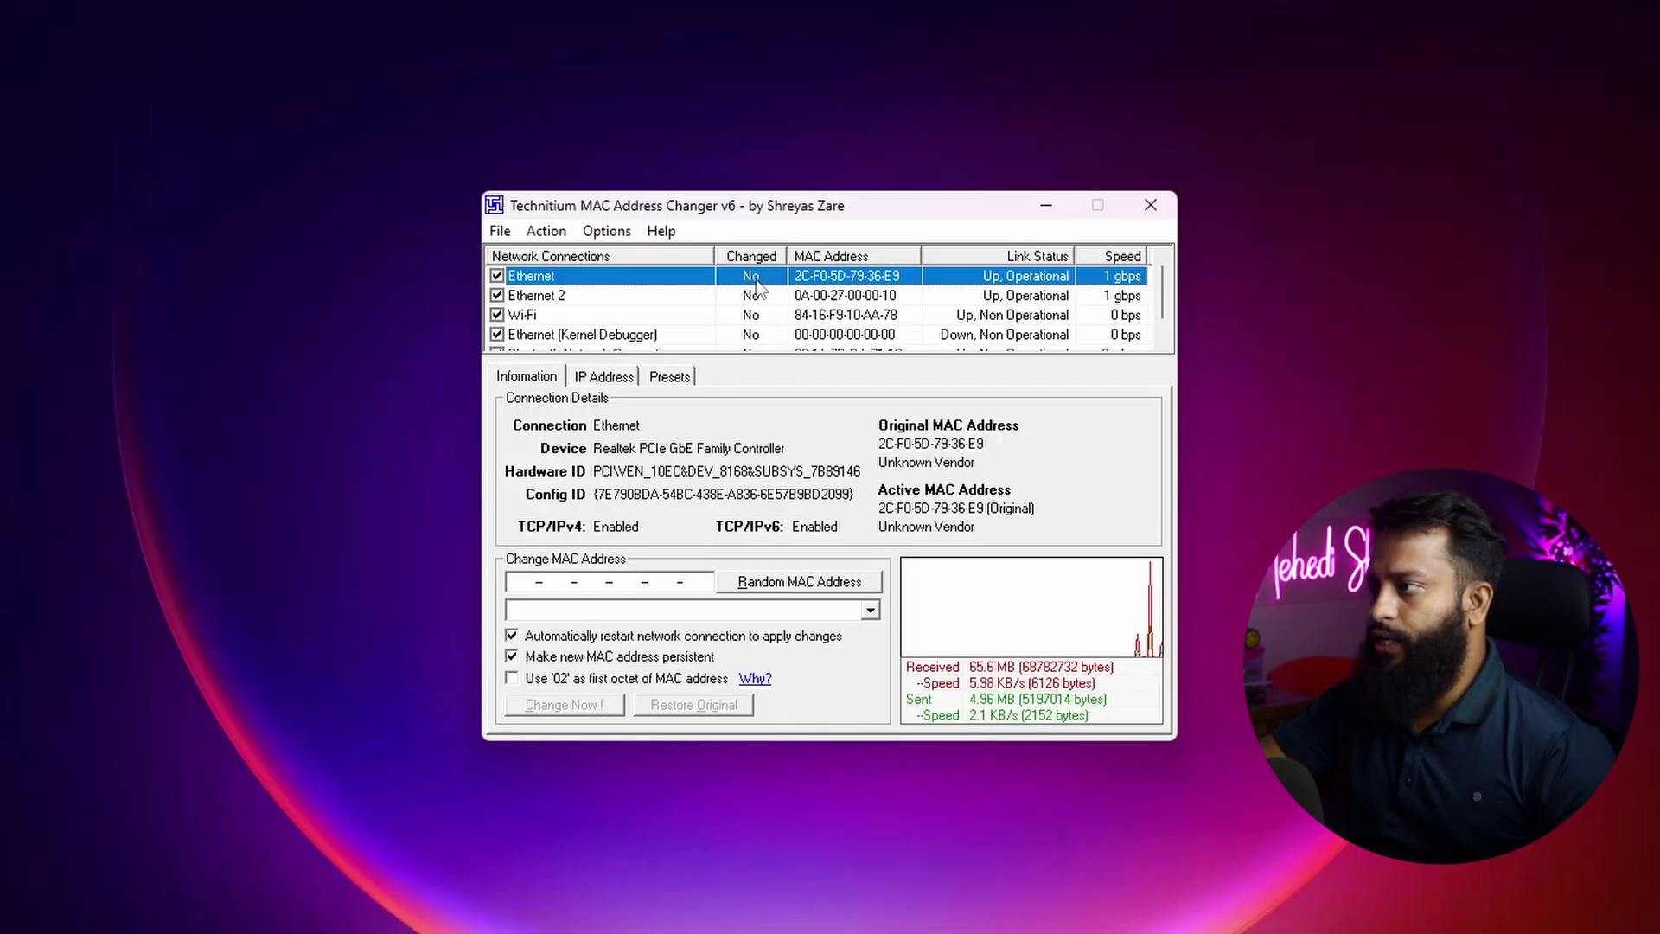
left_click(761, 587)
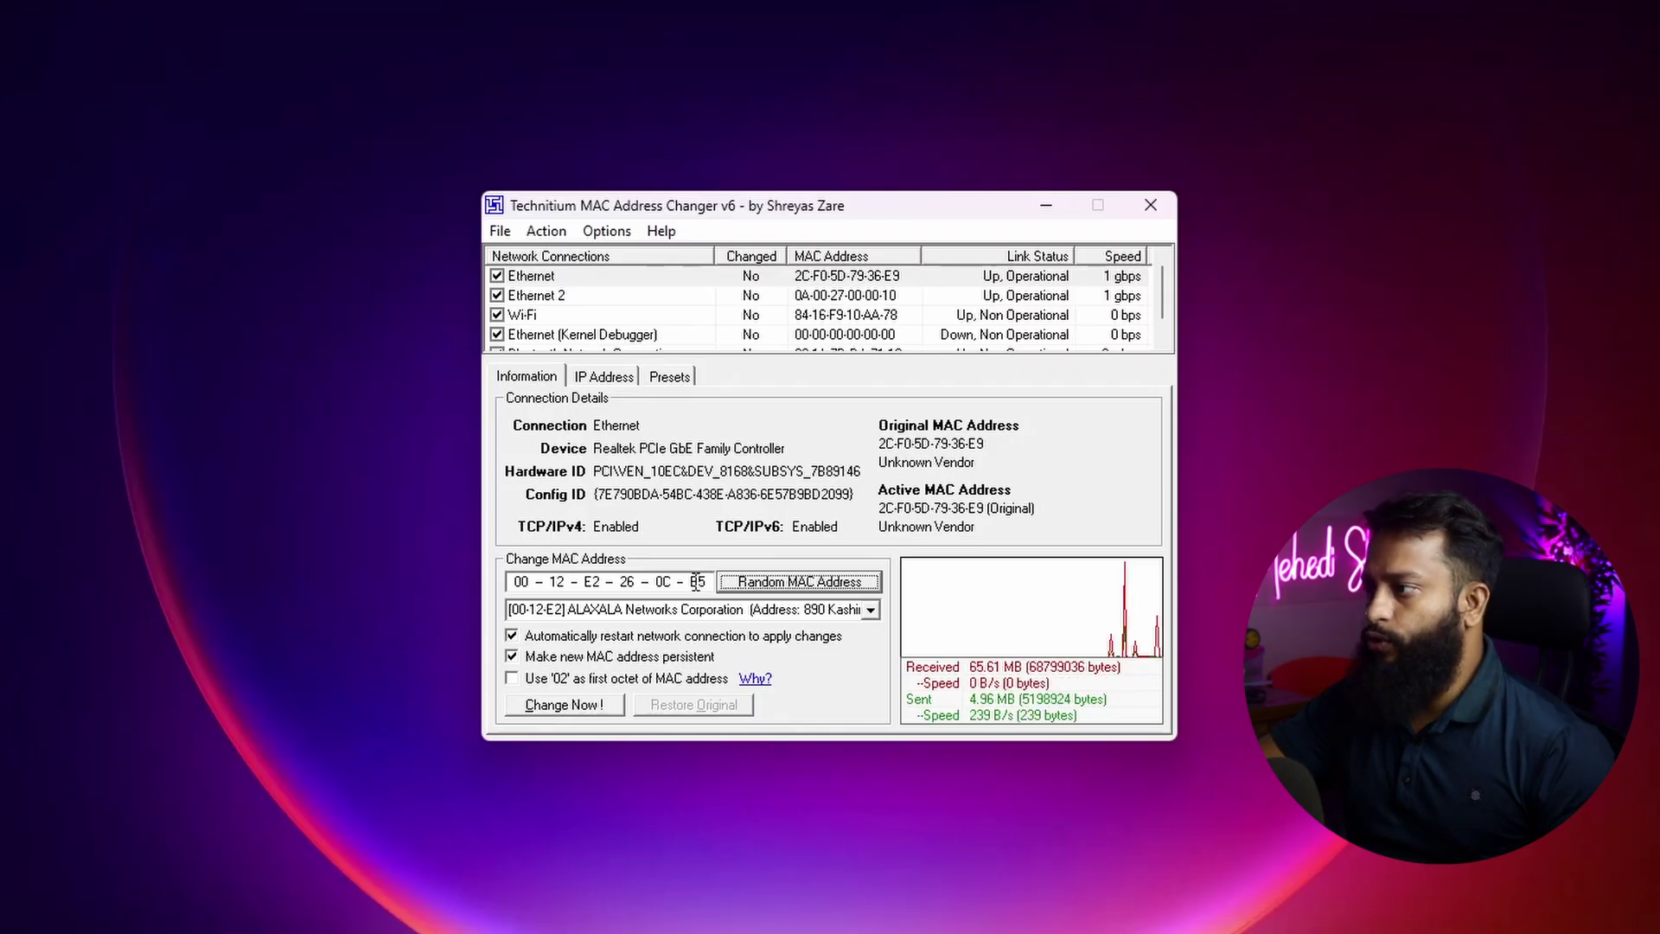
left_click(578, 705)
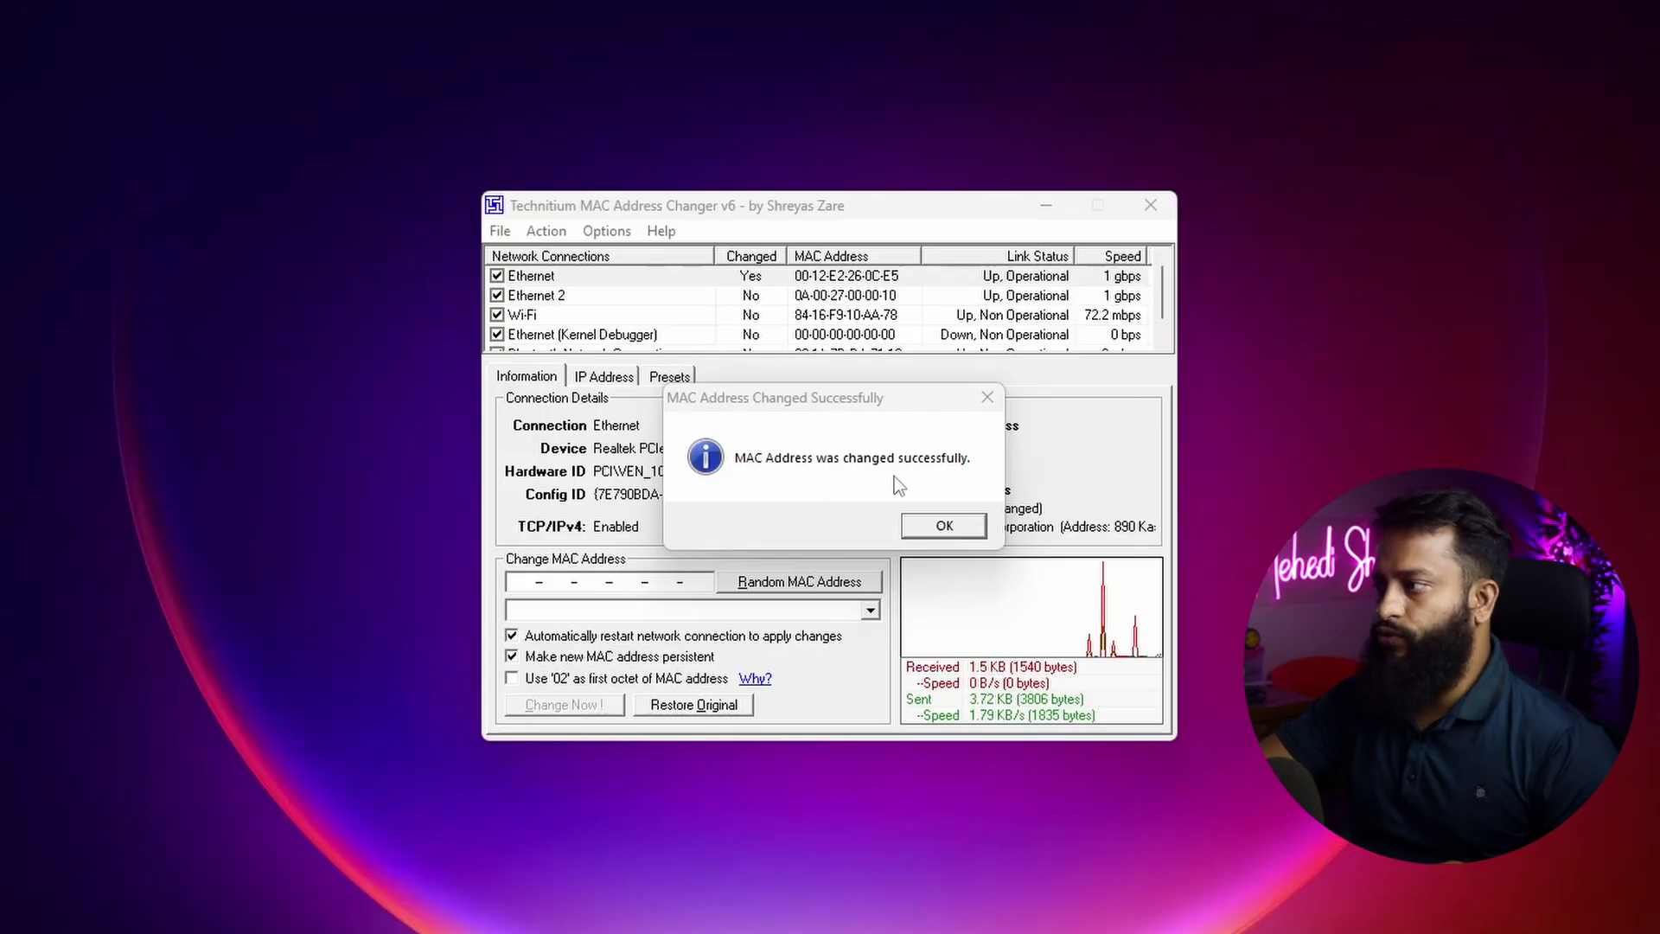
left_click(942, 526)
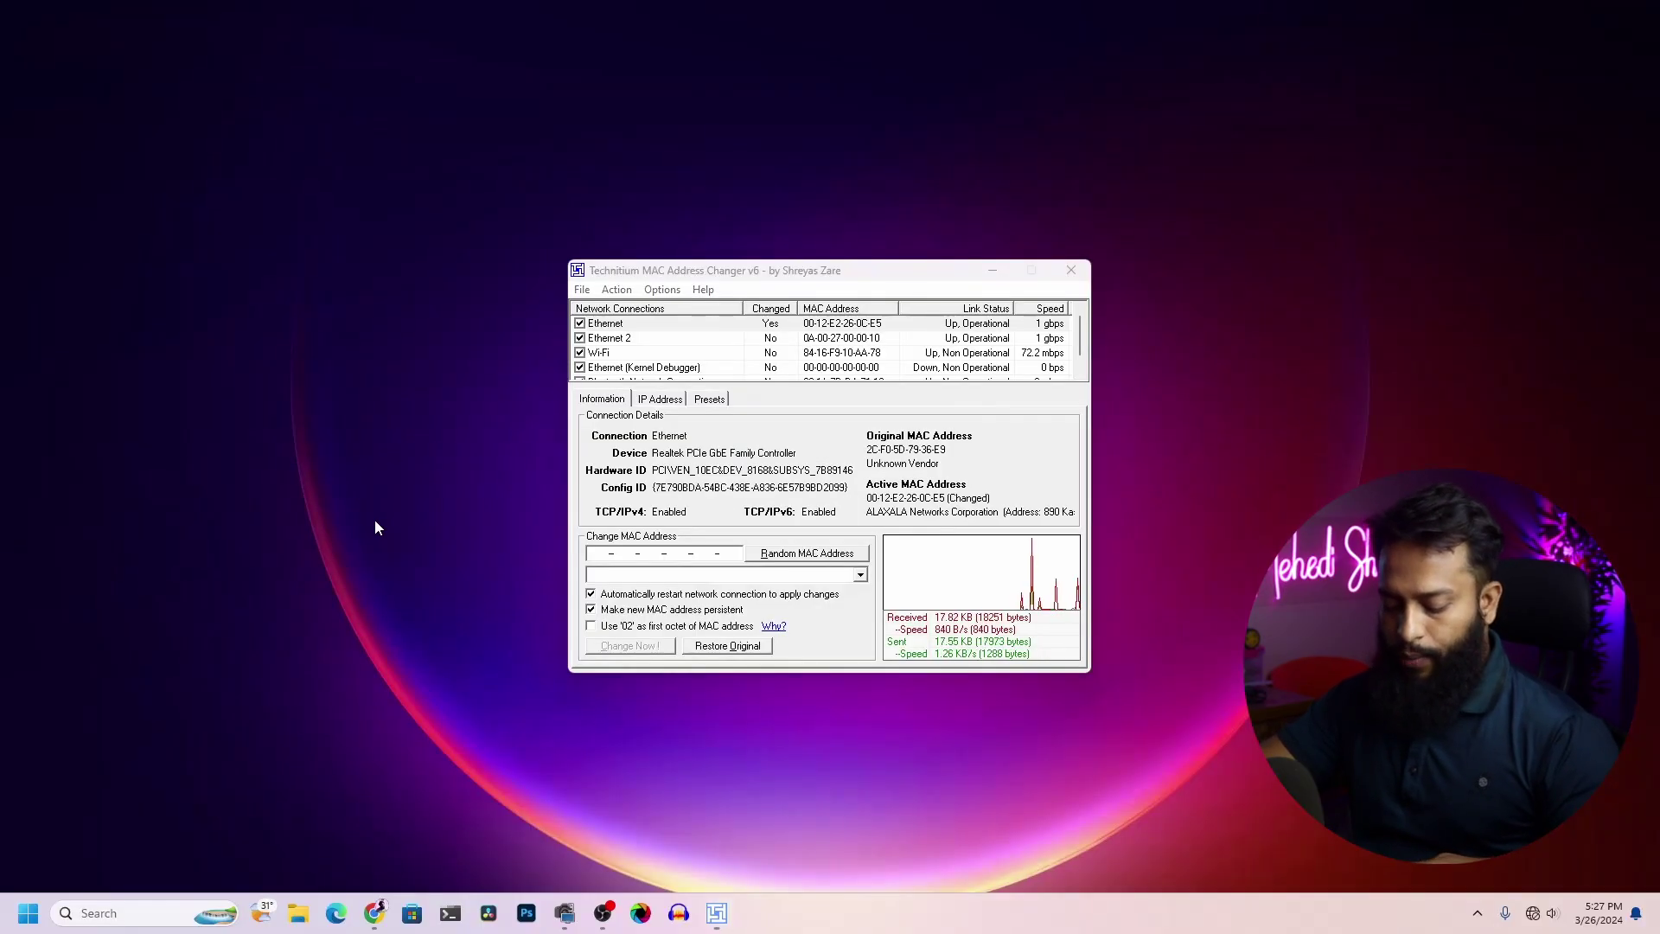
Step: Open Command Prompt via the Run box and run ipconfig /all
key("super+r")
type("cmd")
key("Return")
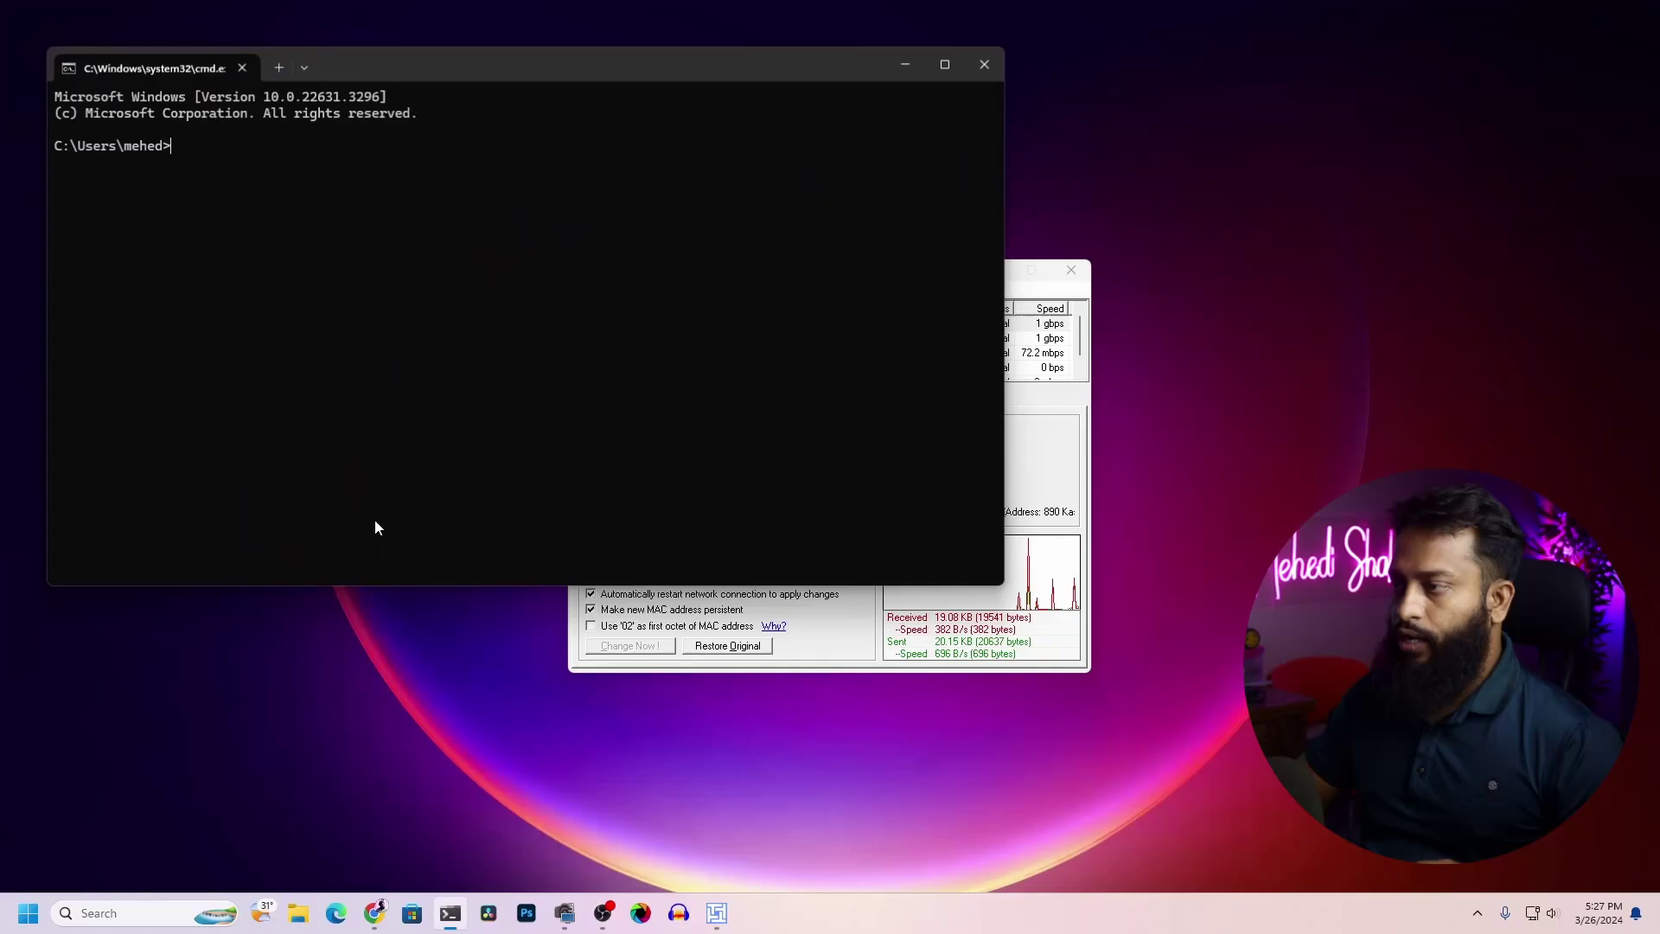
type("ipconfig")
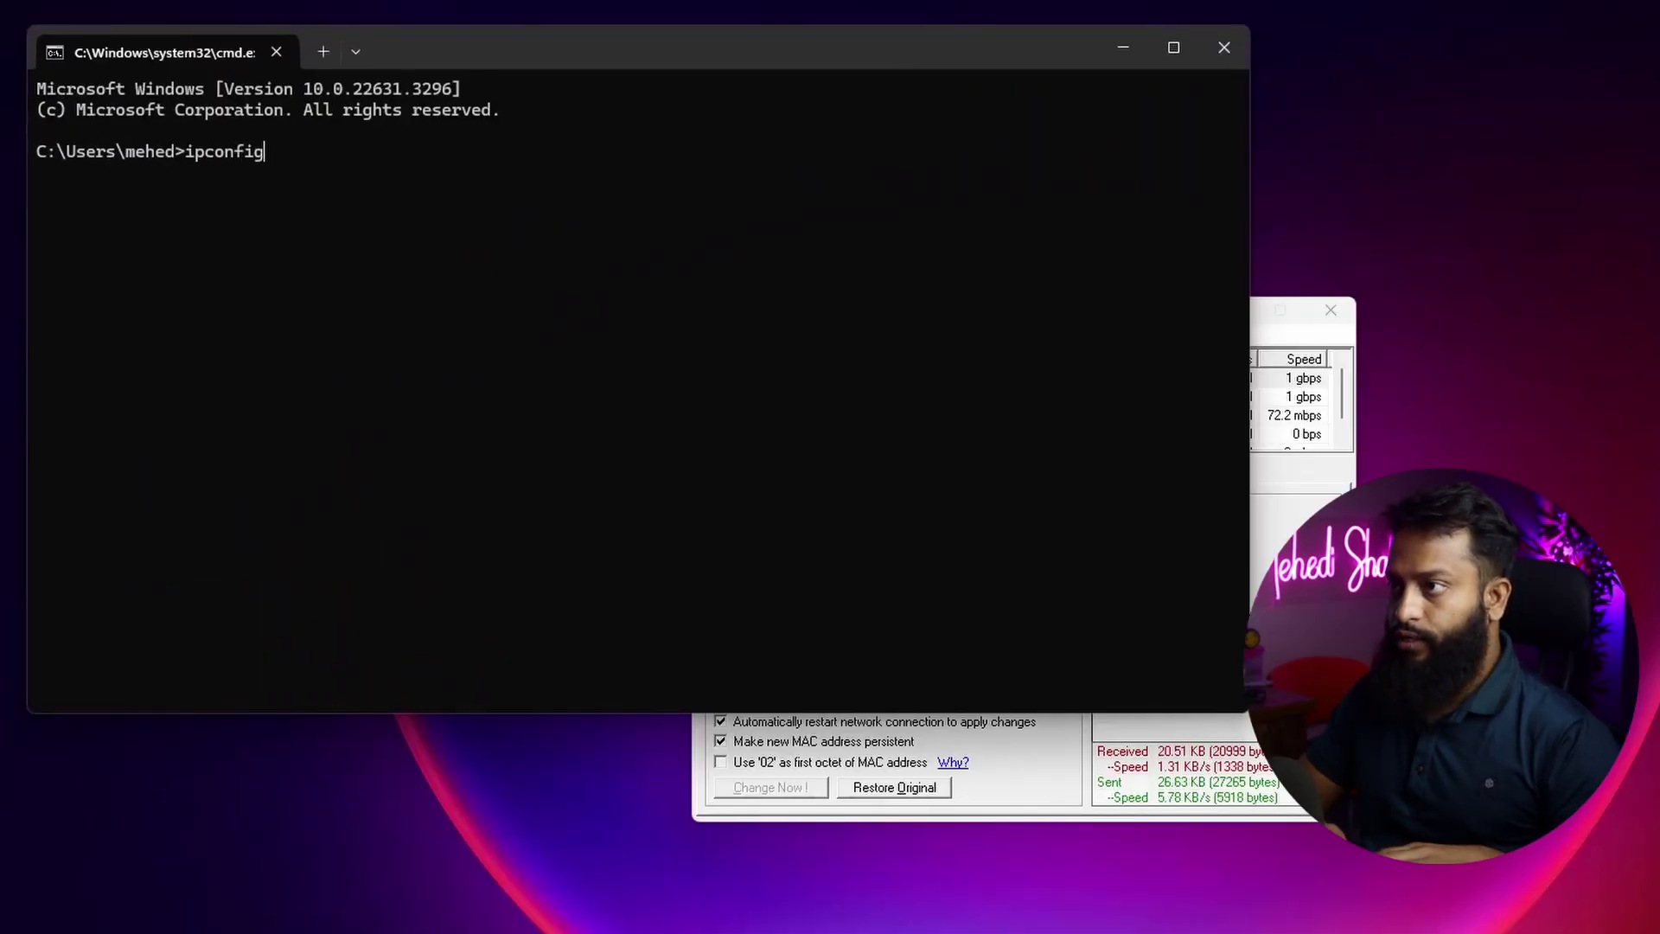
type(" /all")
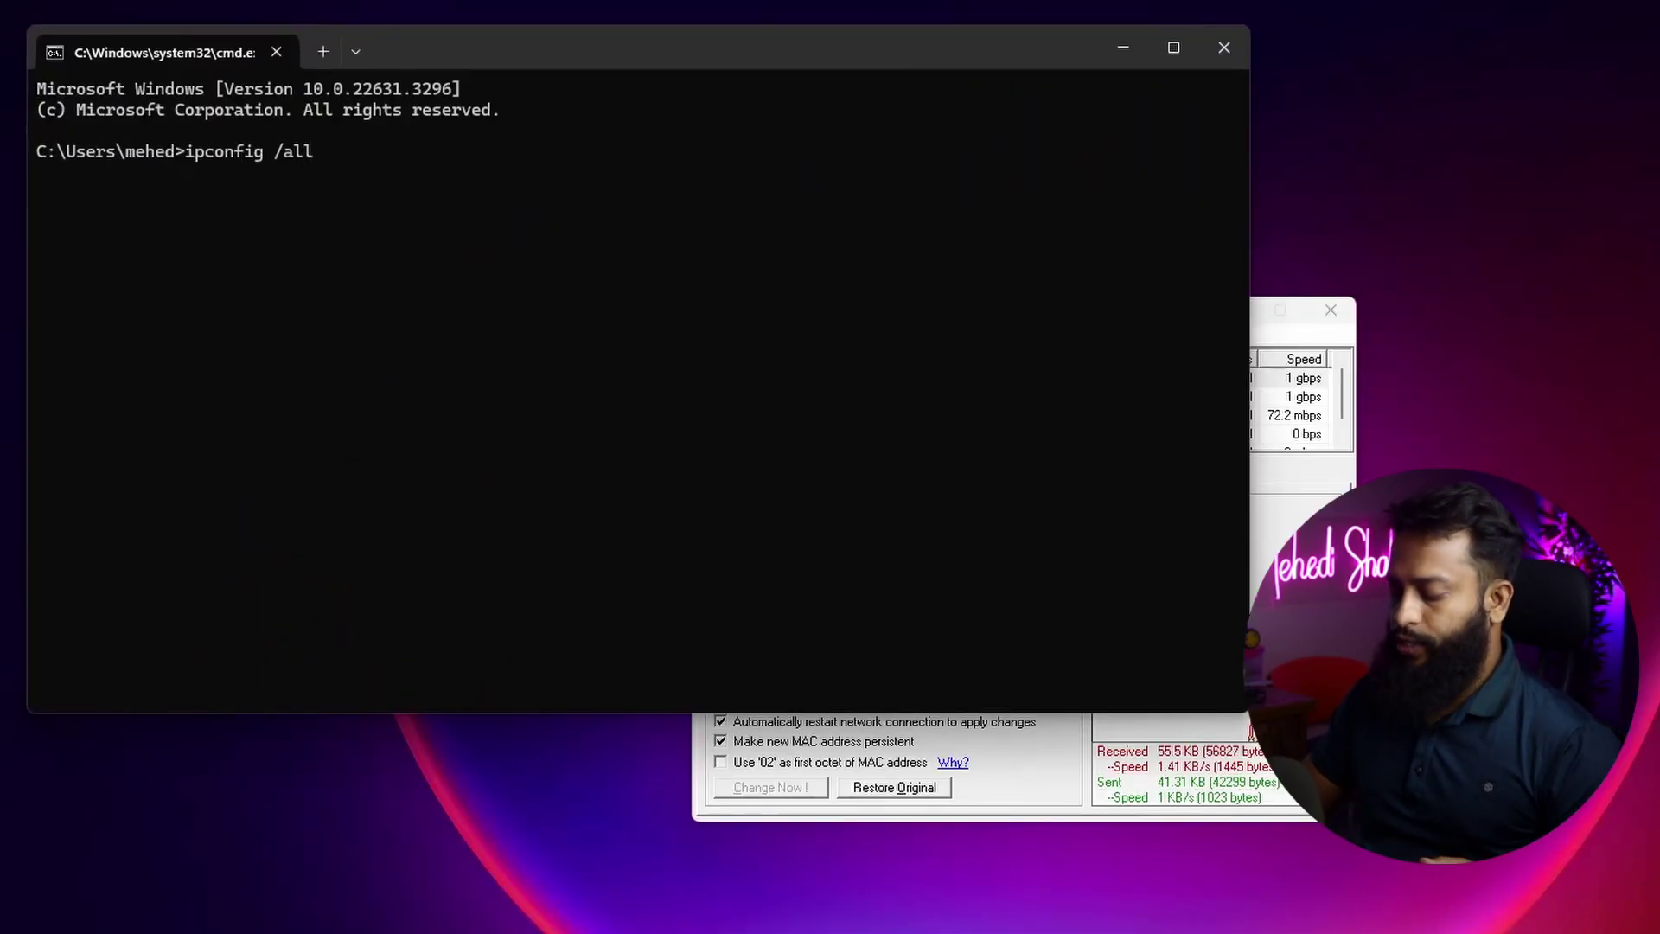
key("Return")
Step: Select the Ethernet physical address 00-12-E2-26-0C-E5, then close the console
scroll(389, 471, "up", 3)
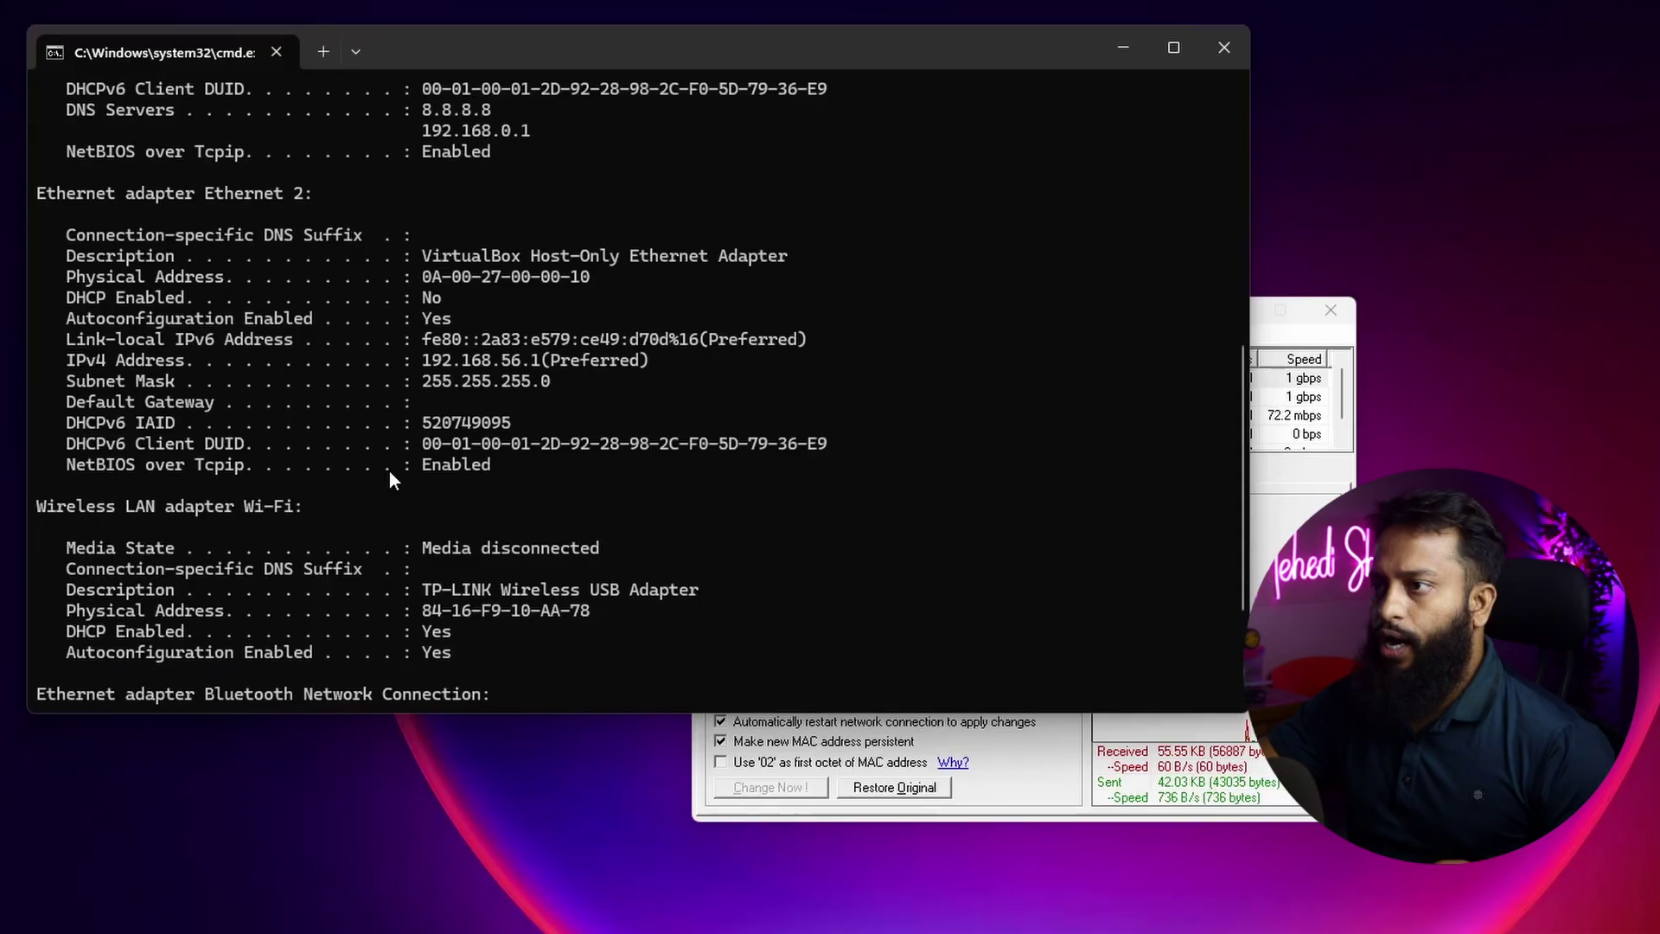
scroll(390, 474, "up", 7)
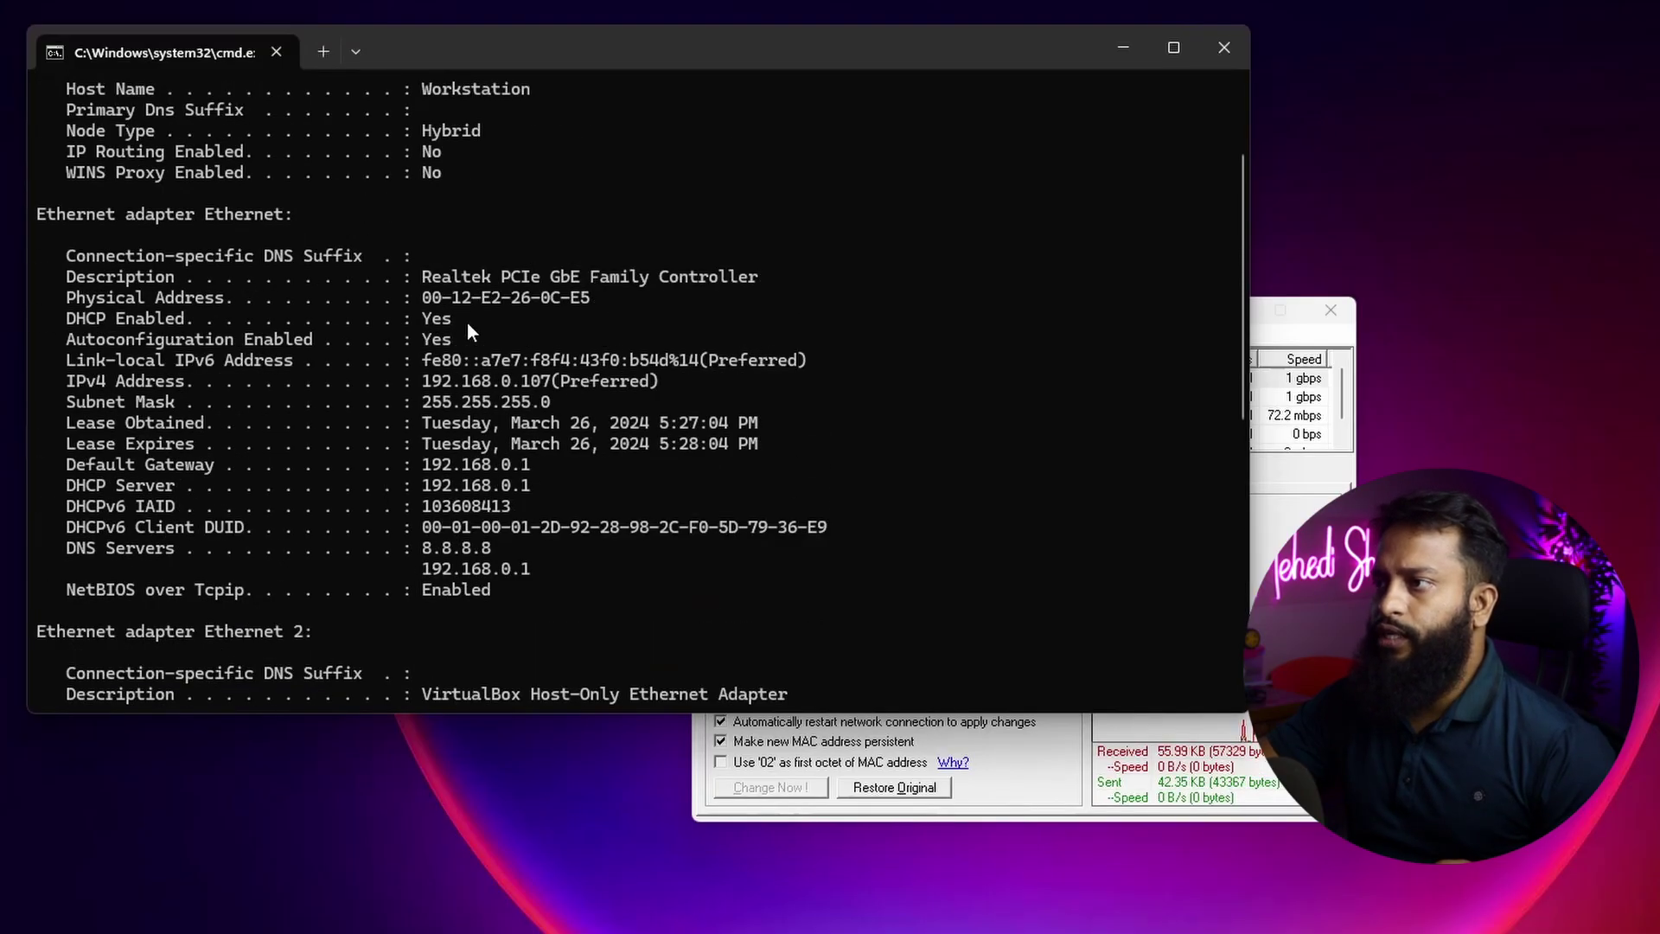
left_click_drag(510, 305, 602, 304)
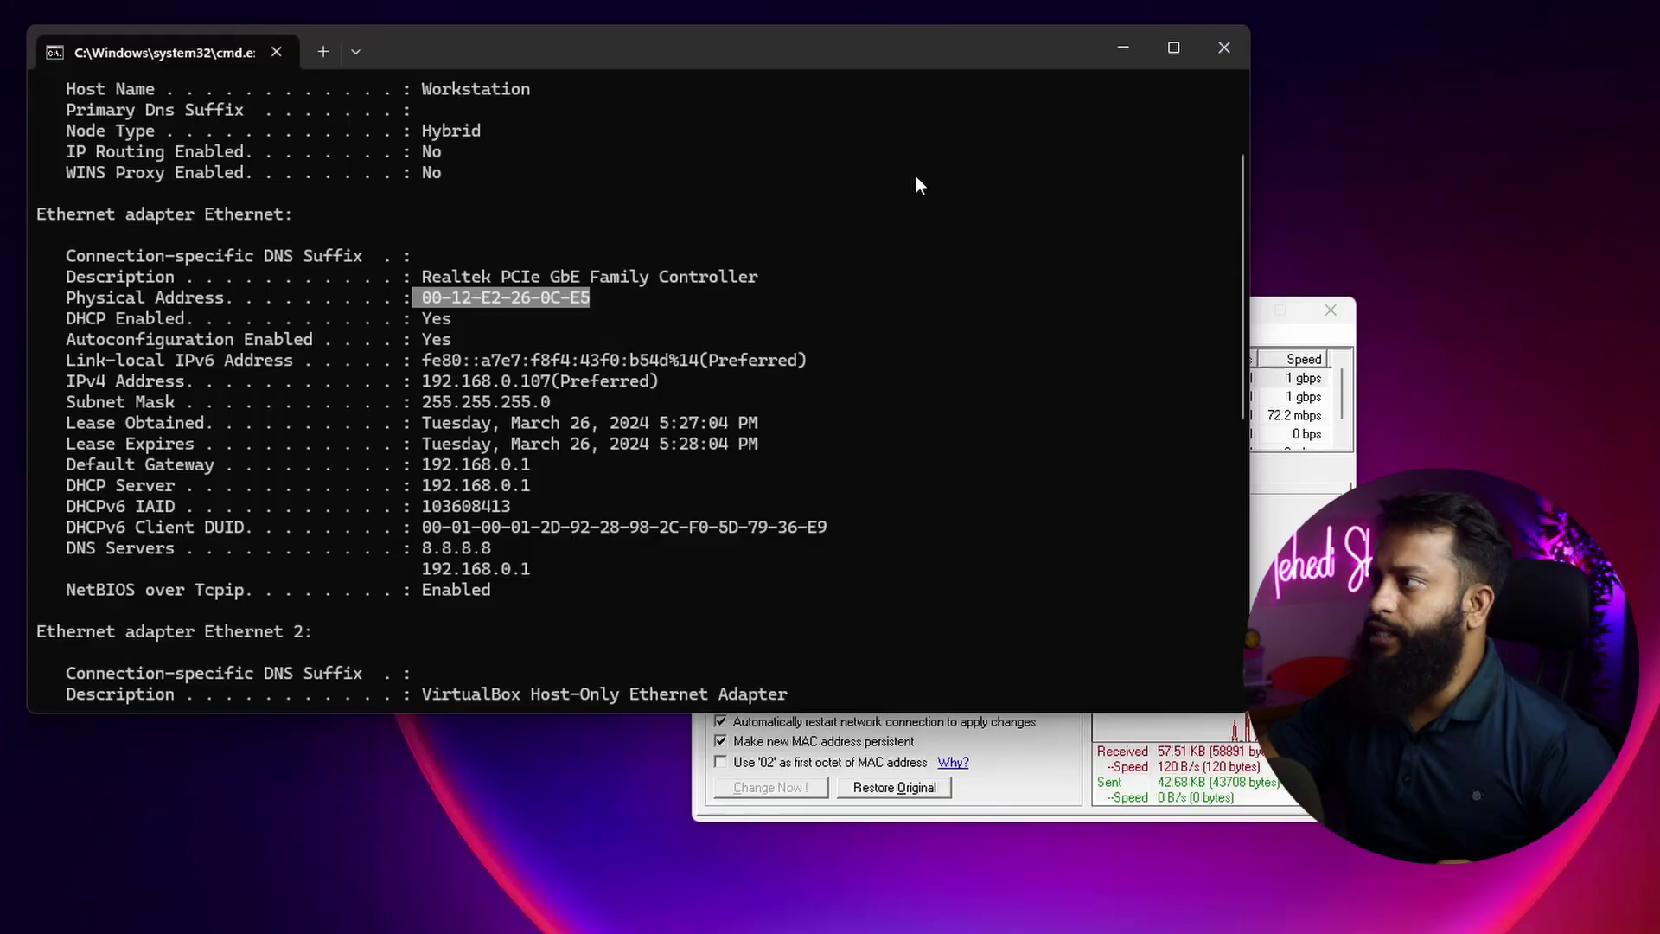
left_click(1223, 57)
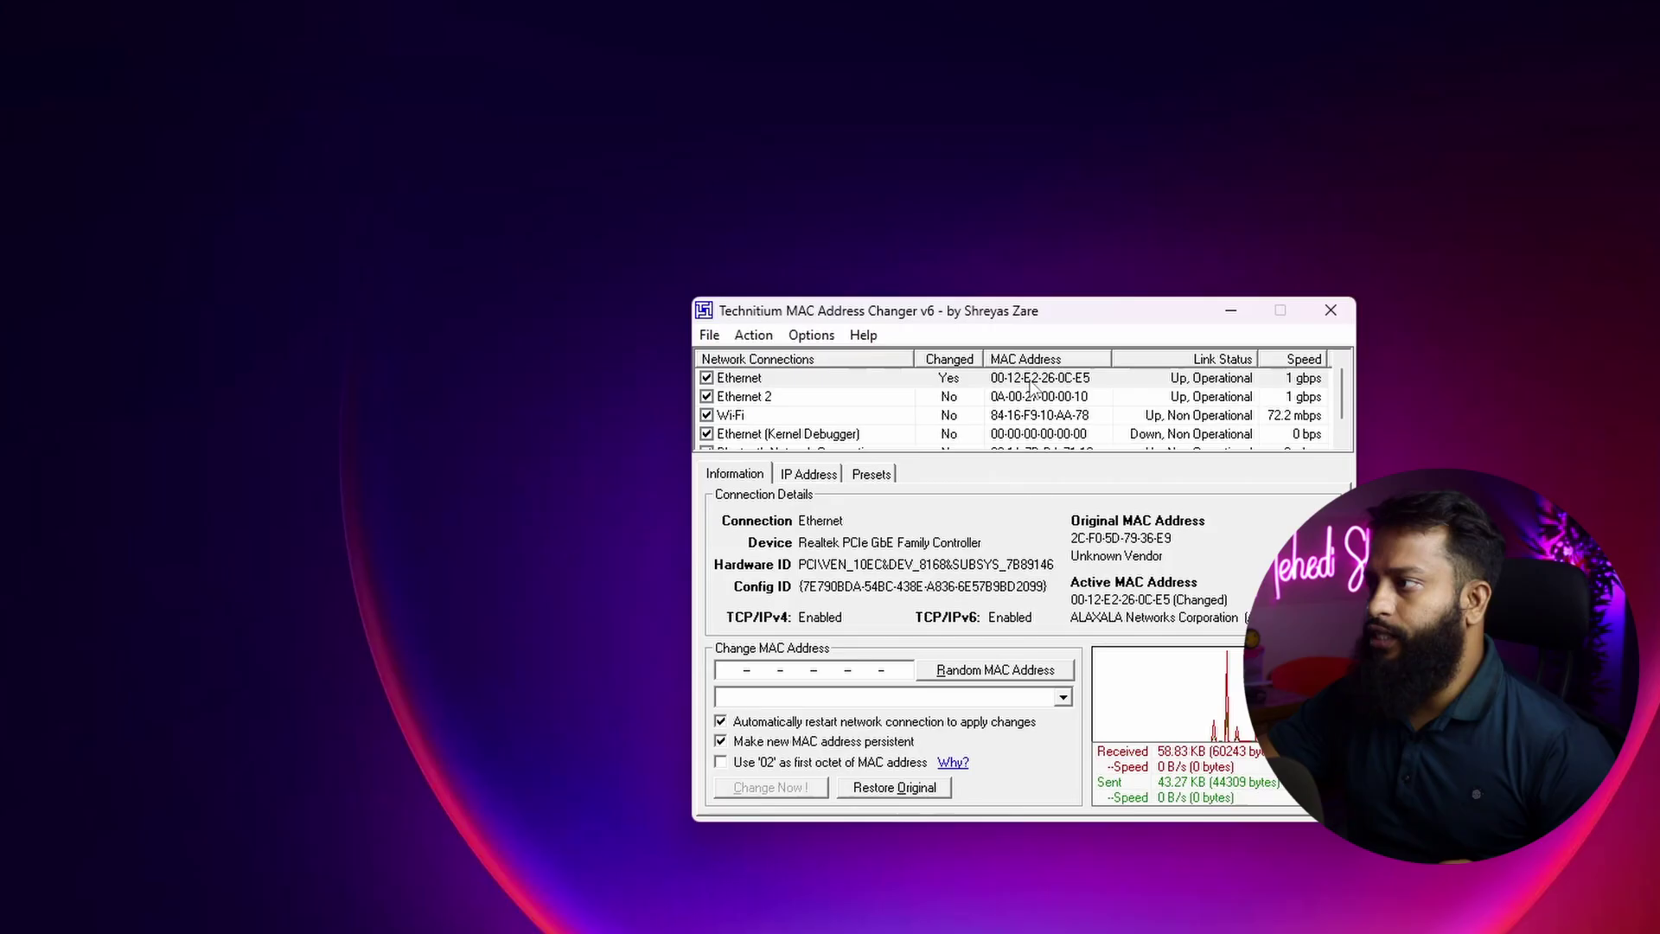
left_click(959, 378)
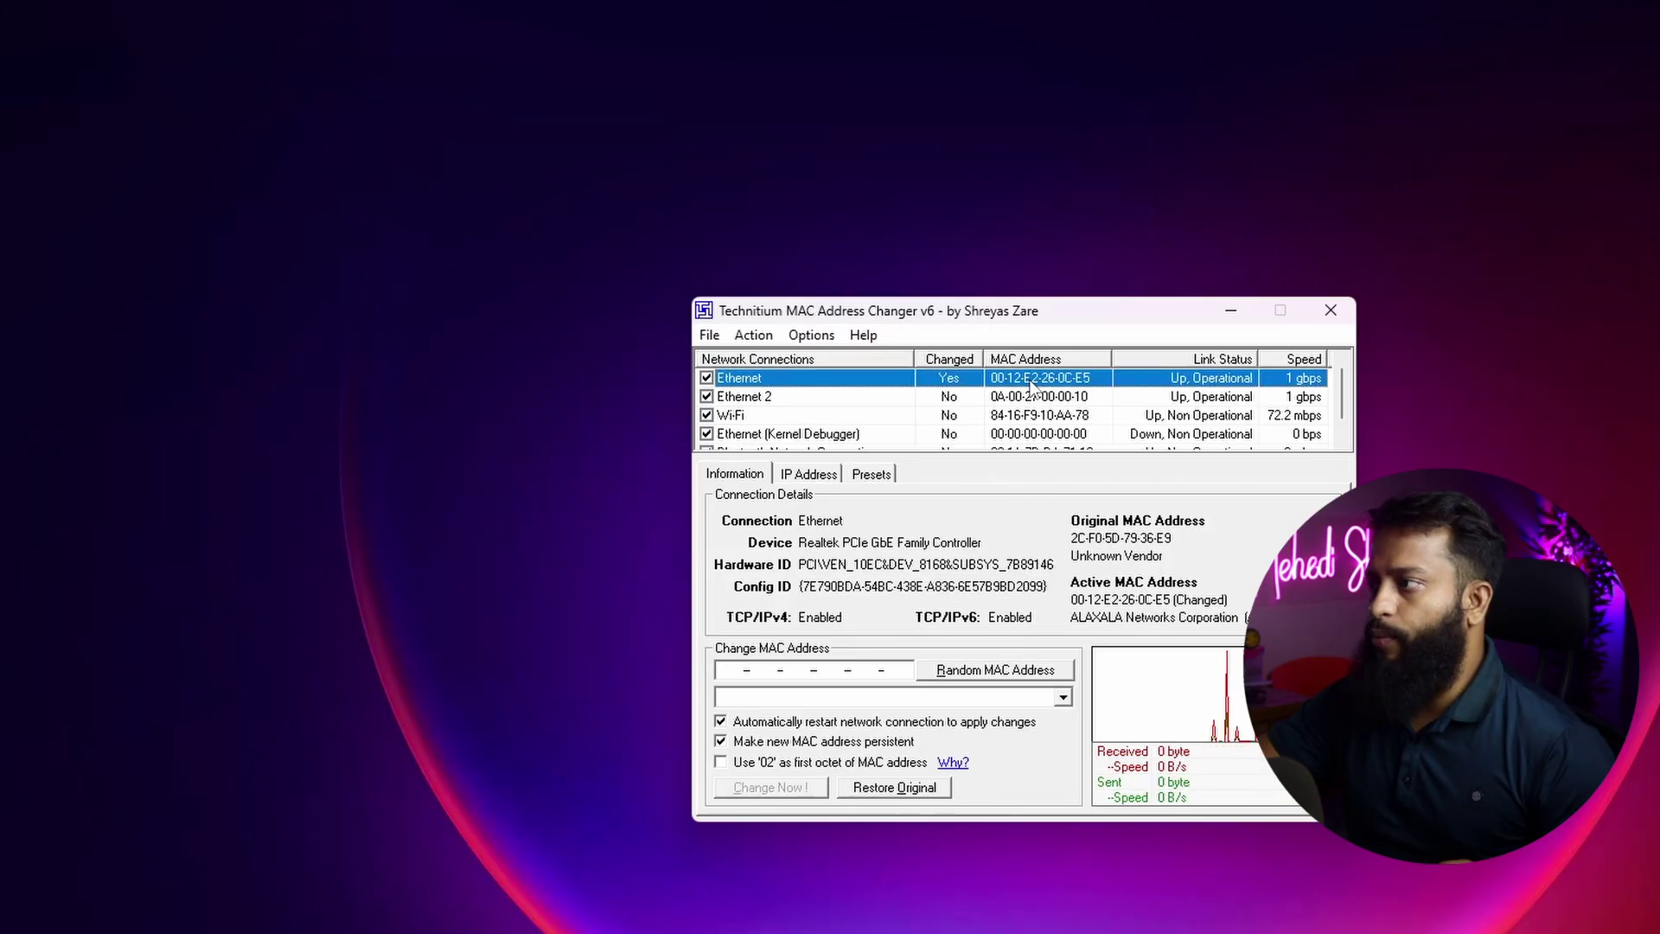
left_click(894, 788)
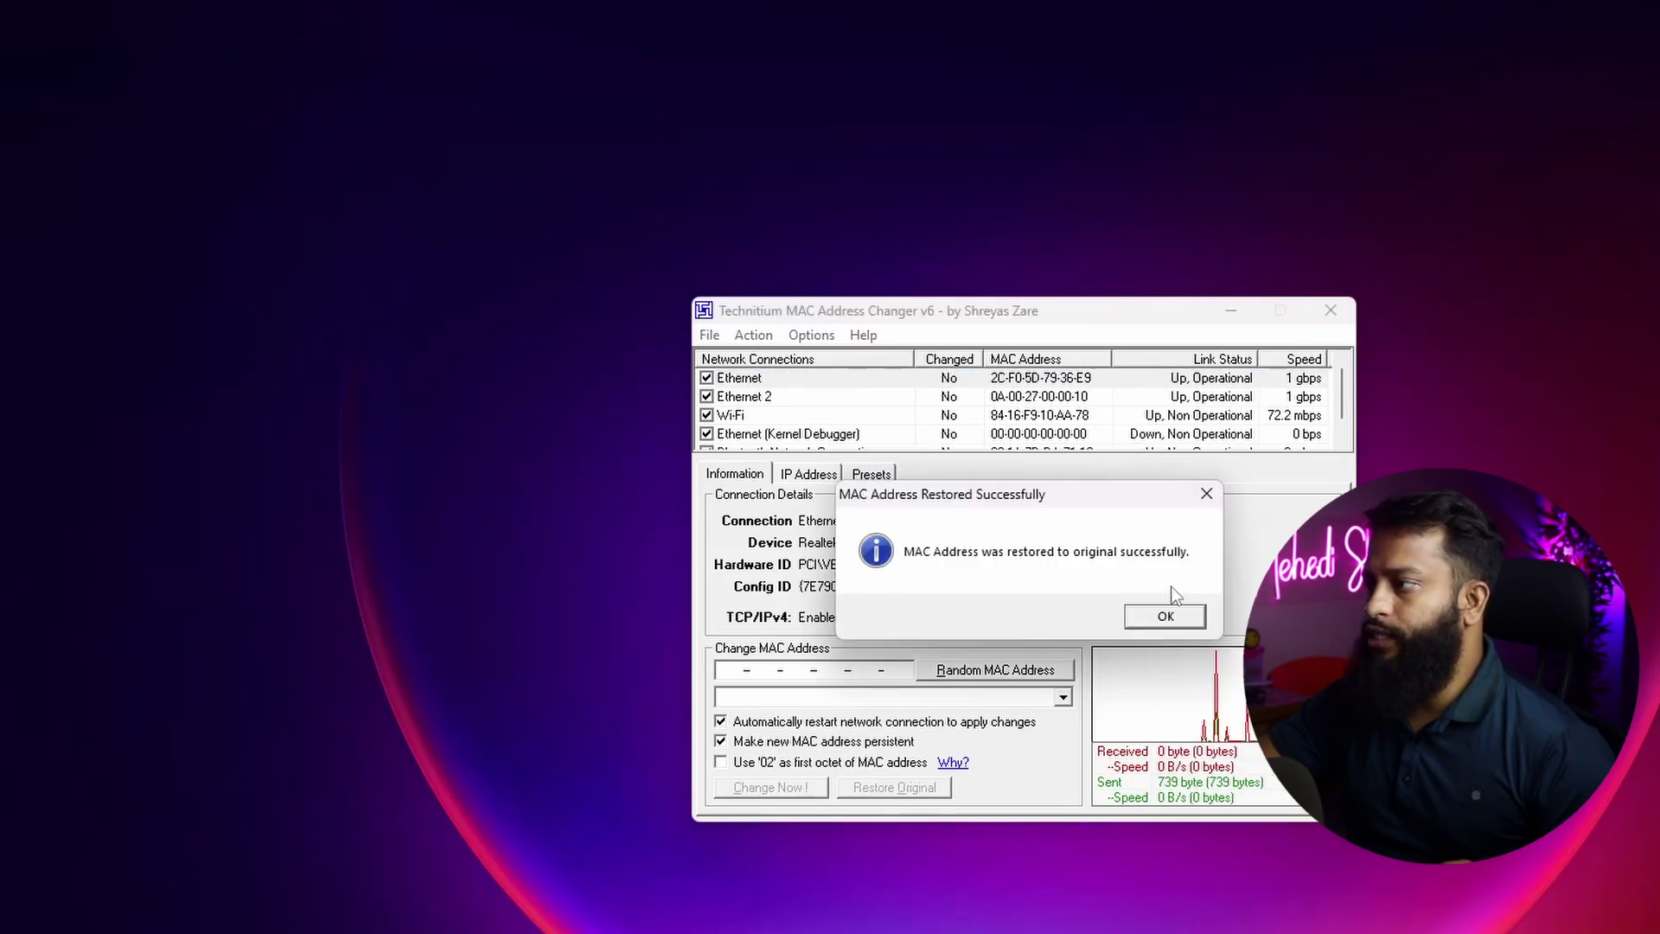